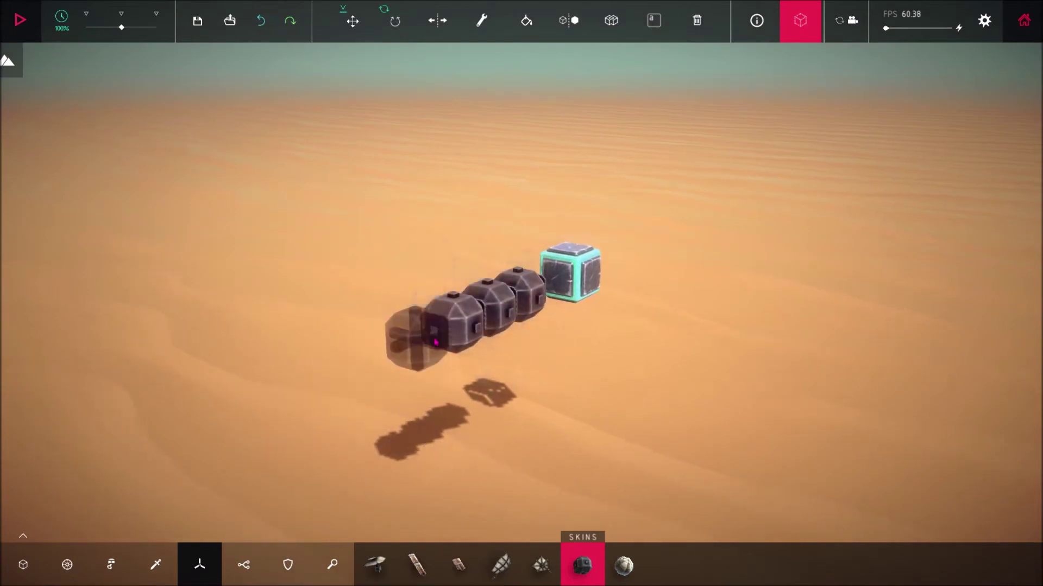
Step: Extend the row of three ballast blocks with a mechanical joint followed by three more ballast blocks
{"action": "left_click", "coordinate": [67, 564]}
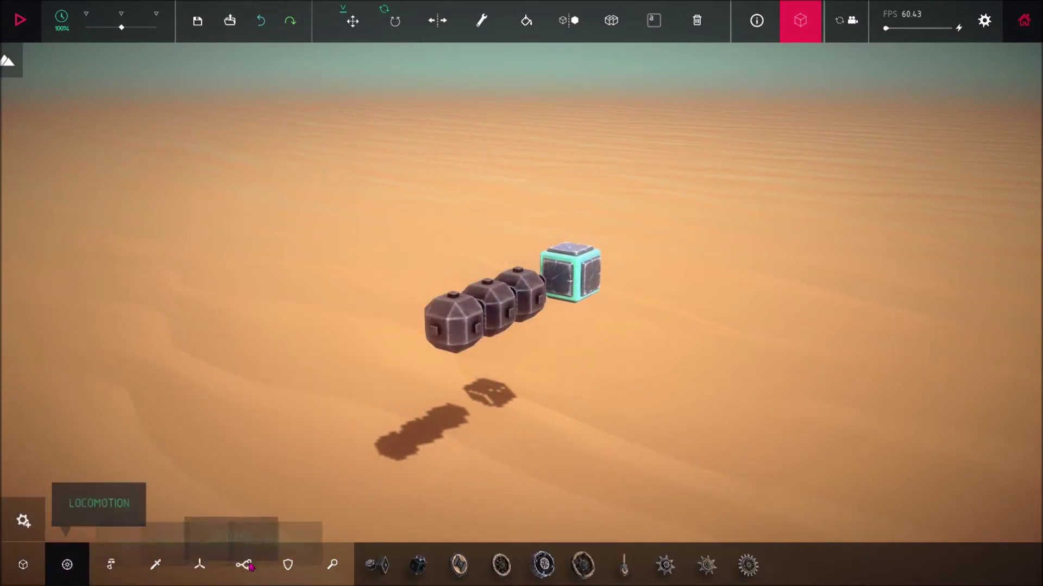
{"action": "left_click", "coordinate": [110, 565]}
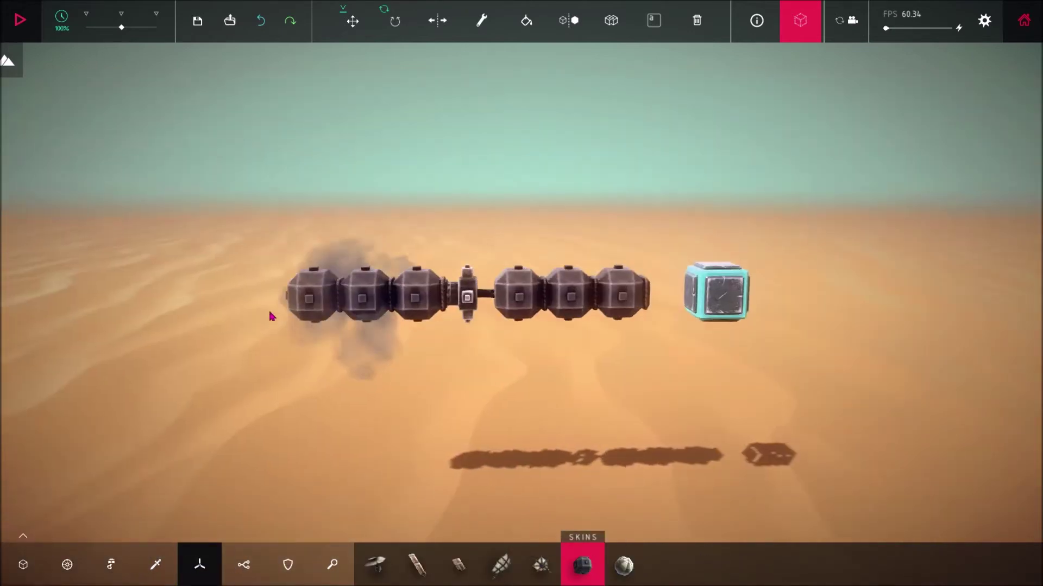
Step: Move individual ballast blocks out of line so both groups of three form staggered triangles around the central joint
{"action": "key", "text": "t"}
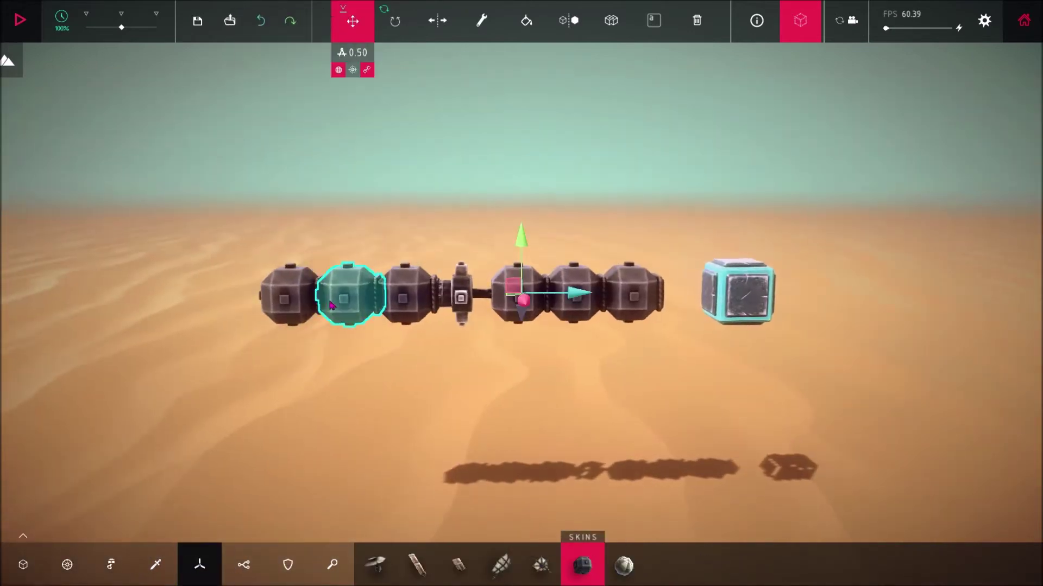
{"action": "left_click_drag", "start_coordinate": [432, 247], "coordinate": [551, 248]}
{"action": "left_click_drag", "start_coordinate": [488, 225], "coordinate": [489, 197]}
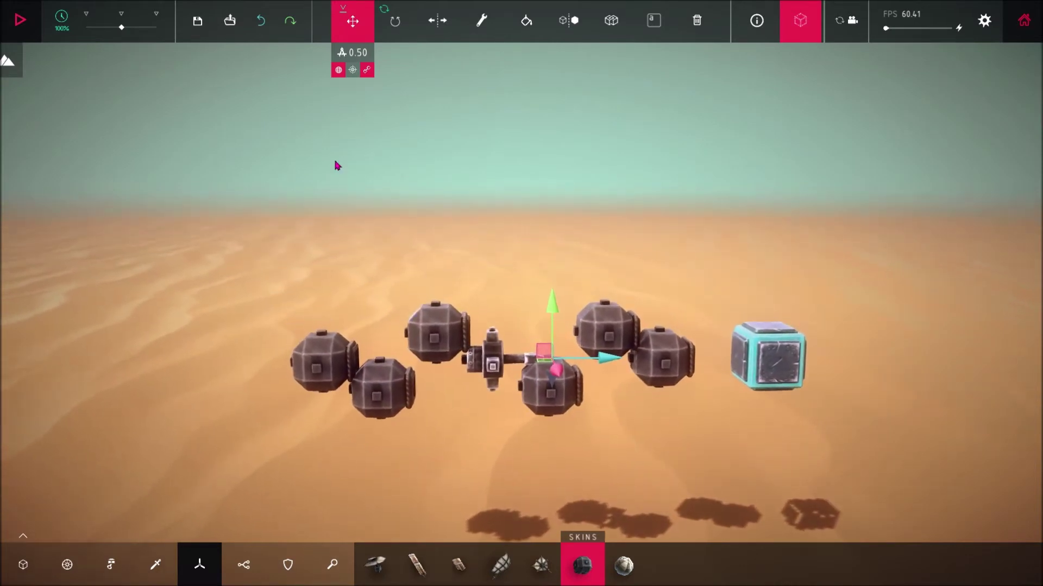
{"action": "left_click", "coordinate": [351, 22]}
Step: Brace the ballast blocks together within each group of three and connect the outermost left ballast to the central joint
{"action": "scroll", "coordinate": [417, 503], "scroll_direction": "up", "scroll_amount": 3}
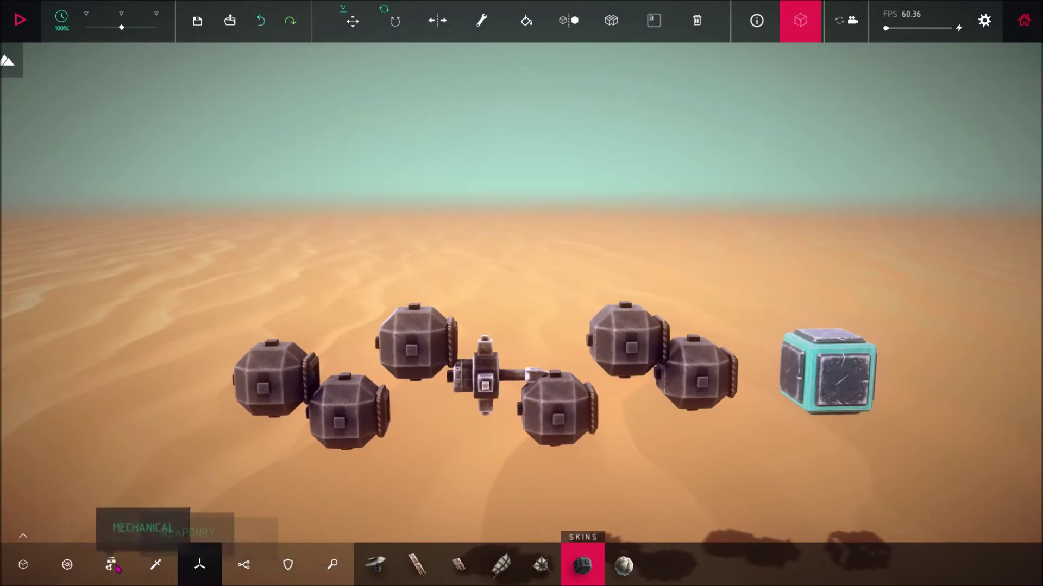
{"action": "left_click", "coordinate": [22, 565]}
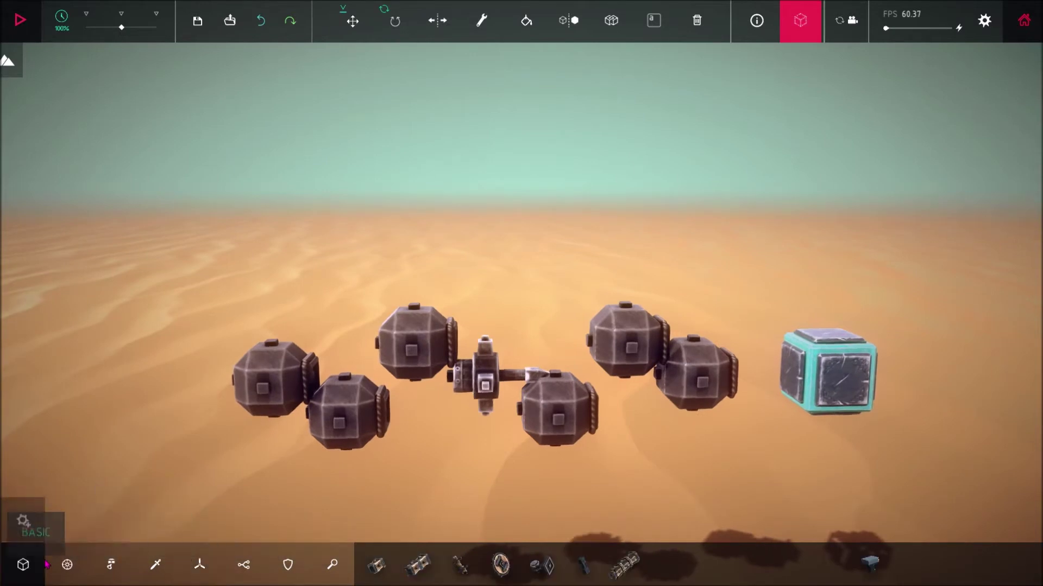
{"action": "left_click", "coordinate": [581, 564]}
{"action": "left_click_drag", "start_coordinate": [263, 405], "coordinate": [486, 386]}
{"action": "left_click_drag", "start_coordinate": [476, 514], "coordinate": [507, 516]}
{"action": "left_click_drag", "start_coordinate": [586, 405], "coordinate": [652, 413]}
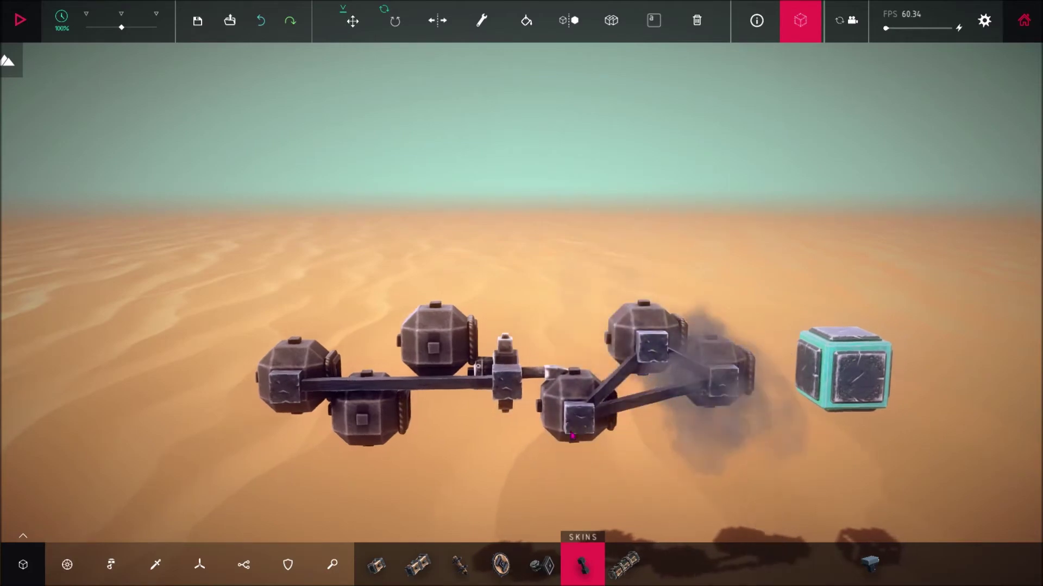
{"action": "left_click", "coordinate": [348, 387]}
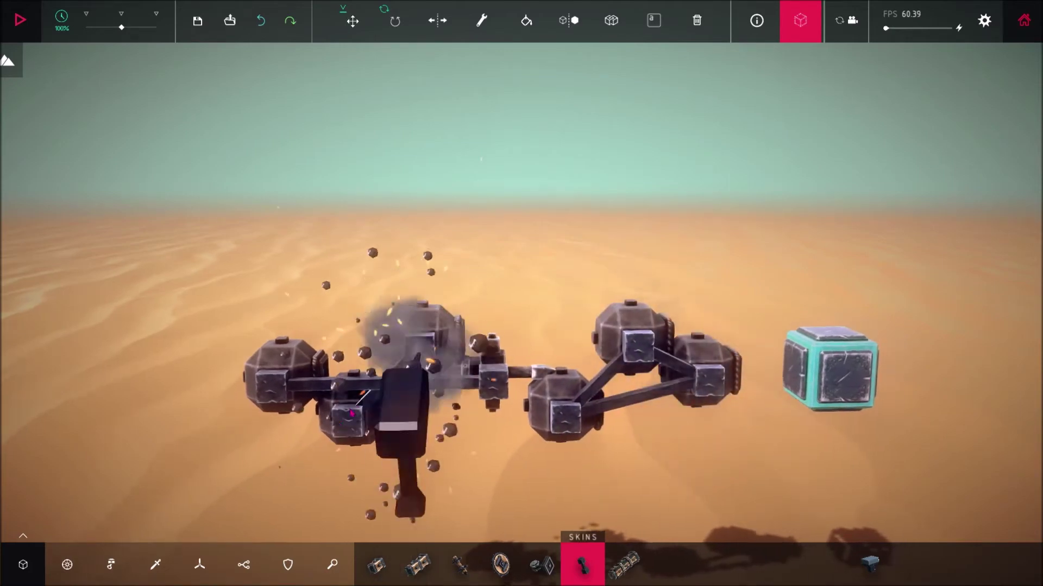
{"action": "left_click_drag", "start_coordinate": [363, 419], "coordinate": [452, 344]}
{"action": "left_click_drag", "start_coordinate": [434, 369], "coordinate": [380, 261]}
Step: Move all the braces back in depth so their ends sit inside the ballast blocks and central joint
{"action": "left_click", "coordinate": [353, 20]}
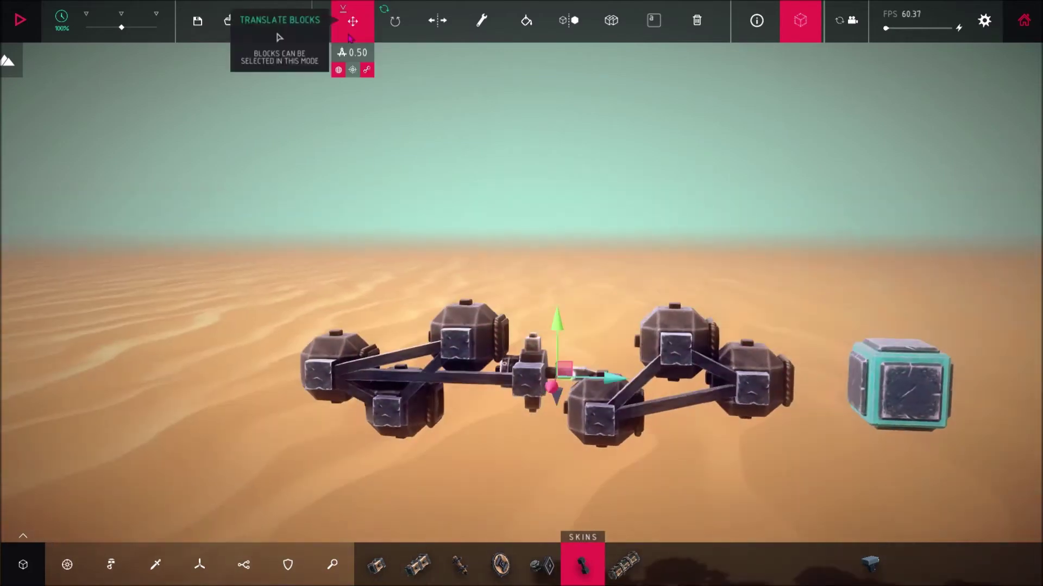
{"action": "left_click_drag", "start_coordinate": [397, 158], "coordinate": [605, 259]}
{"action": "left_click_drag", "start_coordinate": [707, 233], "coordinate": [536, 503]}
{"action": "left_click_drag", "start_coordinate": [853, 426], "coordinate": [682, 442]}
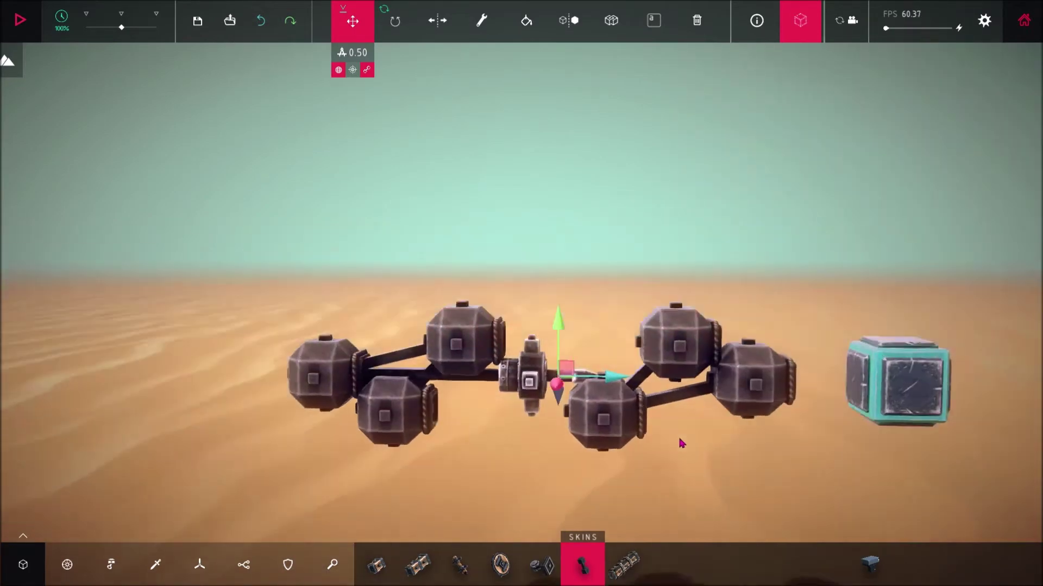
{"action": "left_click", "coordinate": [352, 21]}
Step: Place a steering hinge on the central joint with Left on keypad 1, Right unassigned, and angle limits of 90 and 0
{"action": "left_click_drag", "start_coordinate": [380, 141], "coordinate": [478, 369]}
{"action": "left_click", "coordinate": [532, 579]}
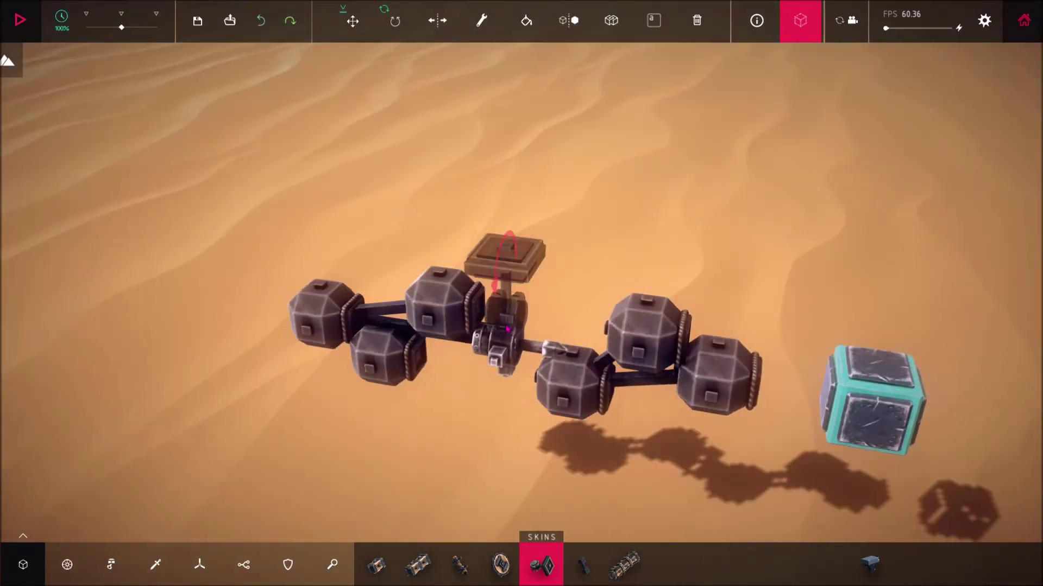
{"action": "left_click", "coordinate": [481, 20]}
{"action": "left_click", "coordinate": [506, 256]}
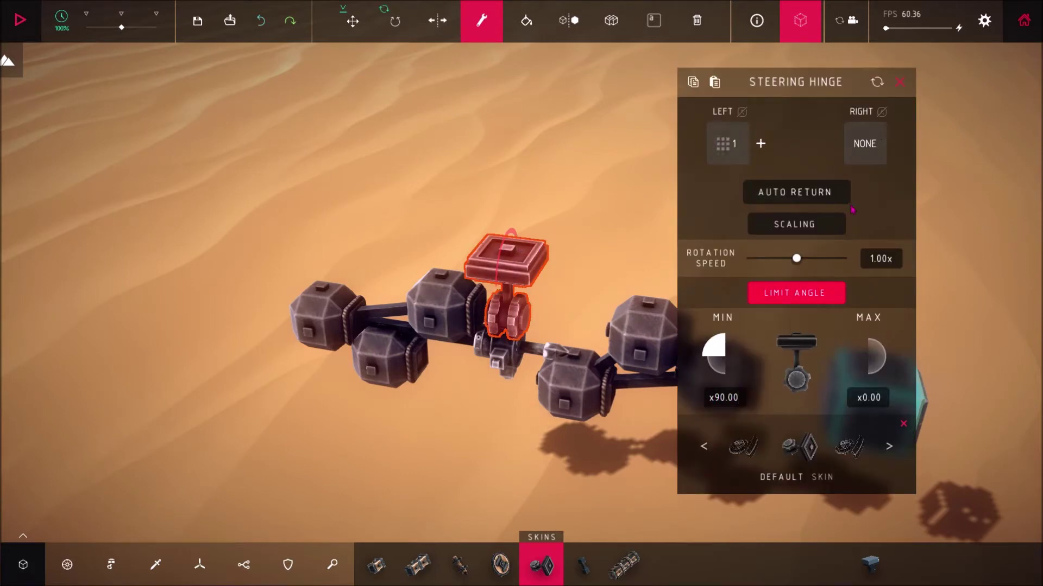
{"action": "left_click", "coordinate": [899, 84]}
Step: Lower the steering hinge so it overlaps the central joint
{"action": "left_click", "coordinate": [352, 20]}
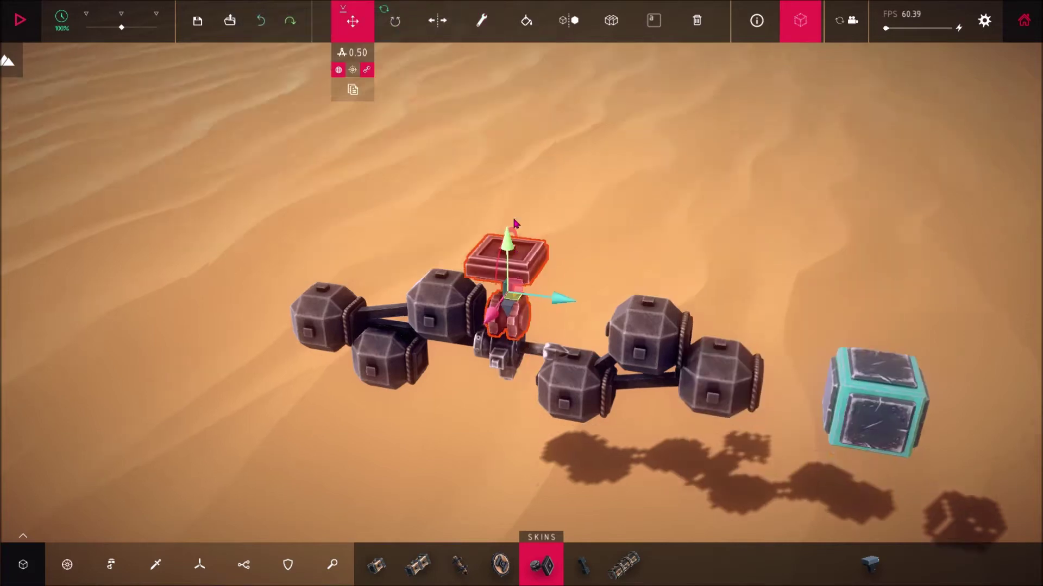
{"action": "left_click", "coordinate": [558, 287]}
{"action": "scroll", "coordinate": [559, 289], "scroll_direction": "up", "scroll_amount": 1}
{"action": "left_click_drag", "start_coordinate": [559, 288], "coordinate": [535, 331]}
Step: Connect the top of the ballast beside the joint's pointed tip to the top of the steering hinge with a brace
{"action": "left_click", "coordinate": [597, 578]}
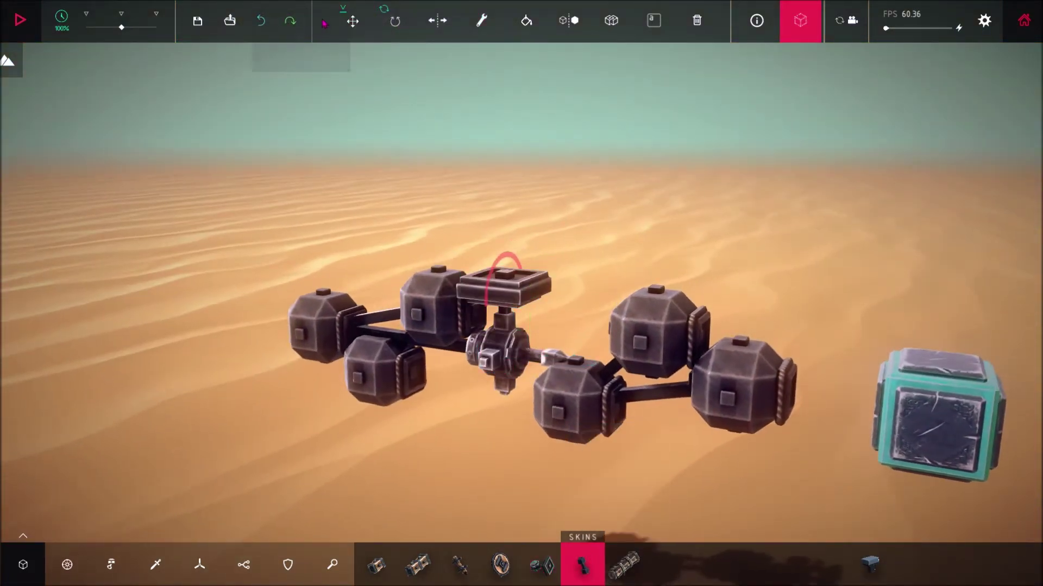
{"action": "left_click_drag", "start_coordinate": [569, 407], "coordinate": [574, 353]}
{"action": "left_click_drag", "start_coordinate": [579, 333], "coordinate": [581, 366]}
{"action": "left_click", "coordinate": [352, 21]}
{"action": "left_click_drag", "start_coordinate": [434, 163], "coordinate": [516, 315]}
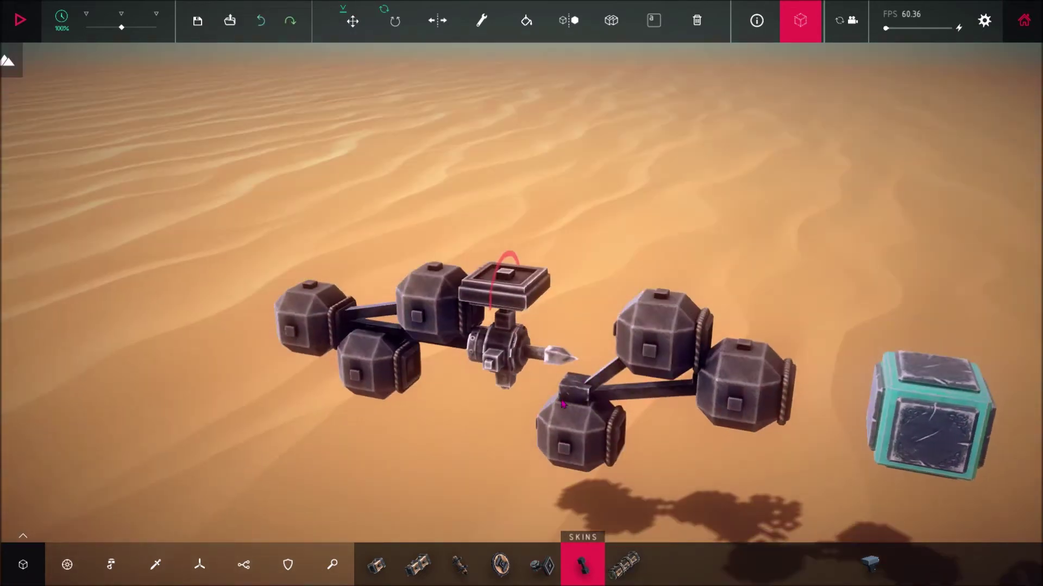
{"action": "left_click_drag", "start_coordinate": [567, 389], "coordinate": [503, 270]}
{"action": "left_click", "coordinate": [355, 23]}
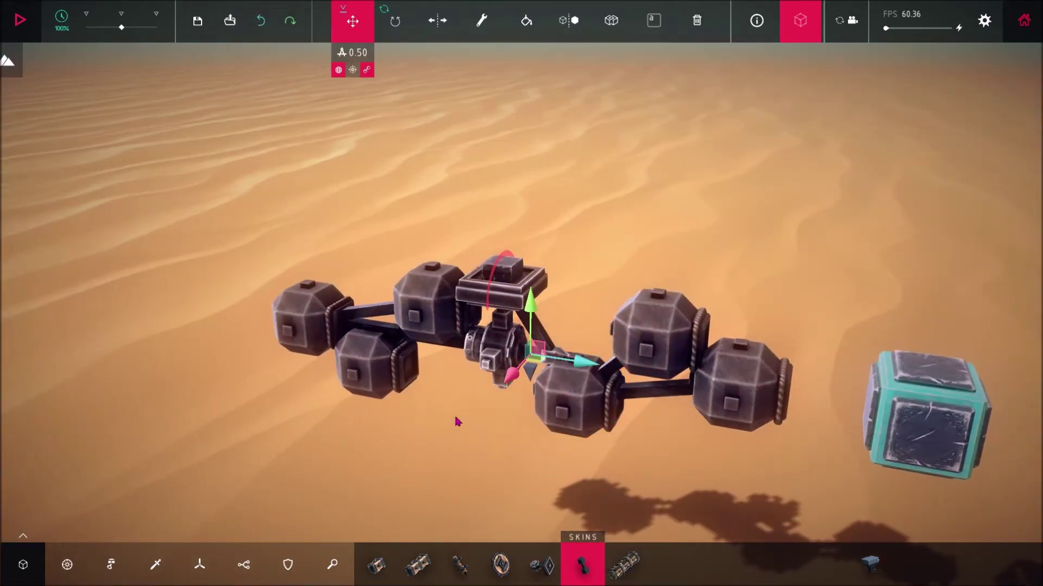
{"action": "left_click", "coordinate": [352, 22]}
Step: Run the simulation briefly to check the braced steering hinge, and return to building
{"action": "left_click_drag", "start_coordinate": [404, 261], "coordinate": [379, 467]}
{"action": "key", "text": "space"}
{"action": "key", "text": "space"}
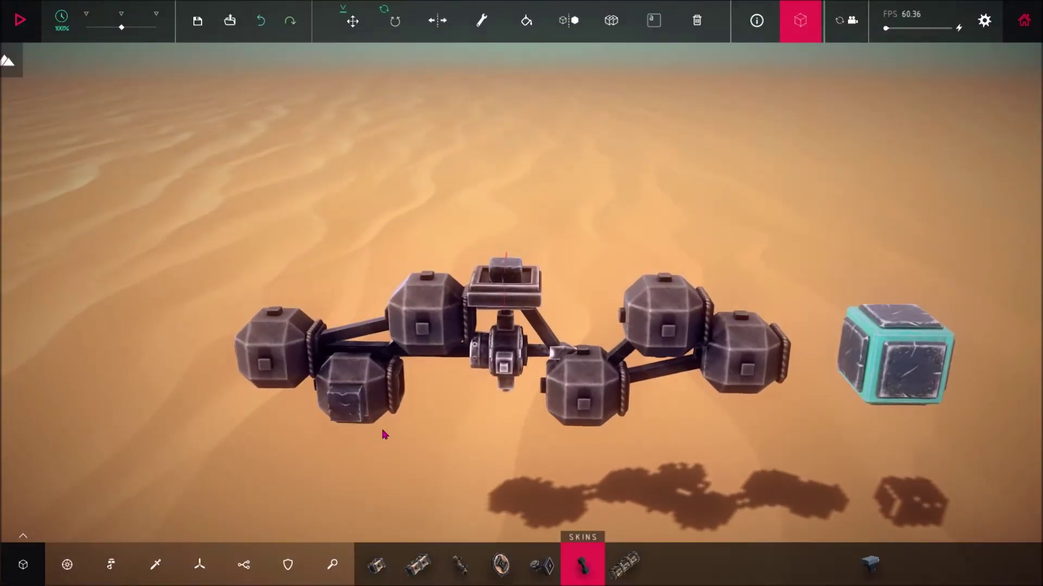
Step: Place a hinge on top of each of the four inner ballast blocks
{"action": "left_click", "coordinate": [111, 564]}
{"action": "left_click", "coordinate": [417, 565]}
{"action": "left_click", "coordinate": [355, 362]}
{"action": "left_click", "coordinate": [427, 296]}
{"action": "left_click", "coordinate": [586, 368]}
{"action": "left_click", "coordinate": [672, 299]}
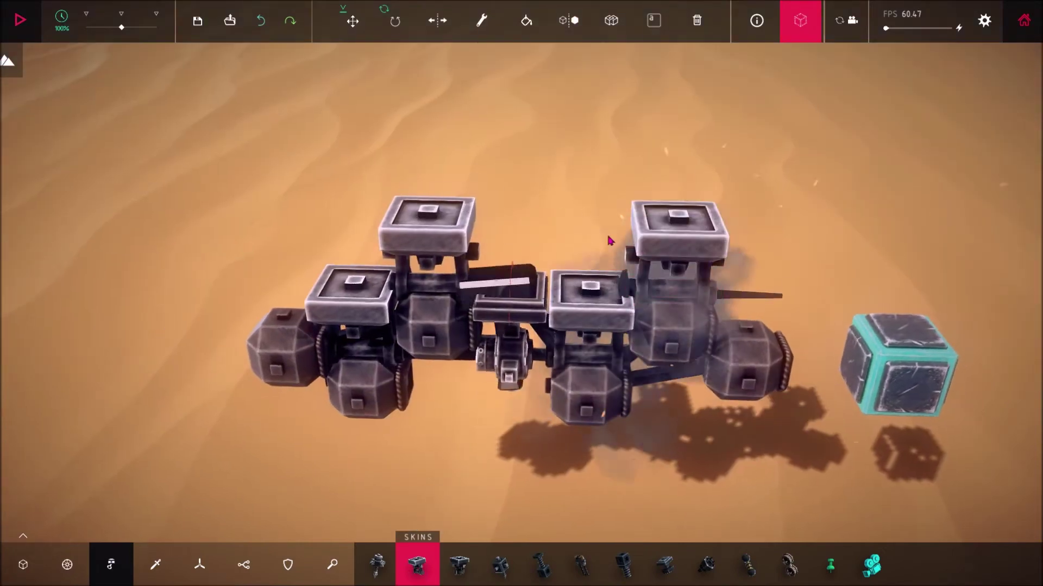
Step: Enable scaling on the first hinge, set its X and Y scale to 0.50, and copy the settings to the other three hinges
{"action": "key", "text": "c"}
{"action": "left_click", "coordinate": [365, 296]}
{"action": "left_click", "coordinate": [796, 113]}
{"action": "left_click", "coordinate": [881, 147]}
{"action": "type", "text": ".5"}
{"action": "key", "text": "ctrl+c"}
{"action": "left_click", "coordinate": [427, 228]}
{"action": "key", "text": "ctrl+v"}
{"action": "left_click", "coordinate": [590, 298]}
{"action": "left_click", "coordinate": [631, 226]}
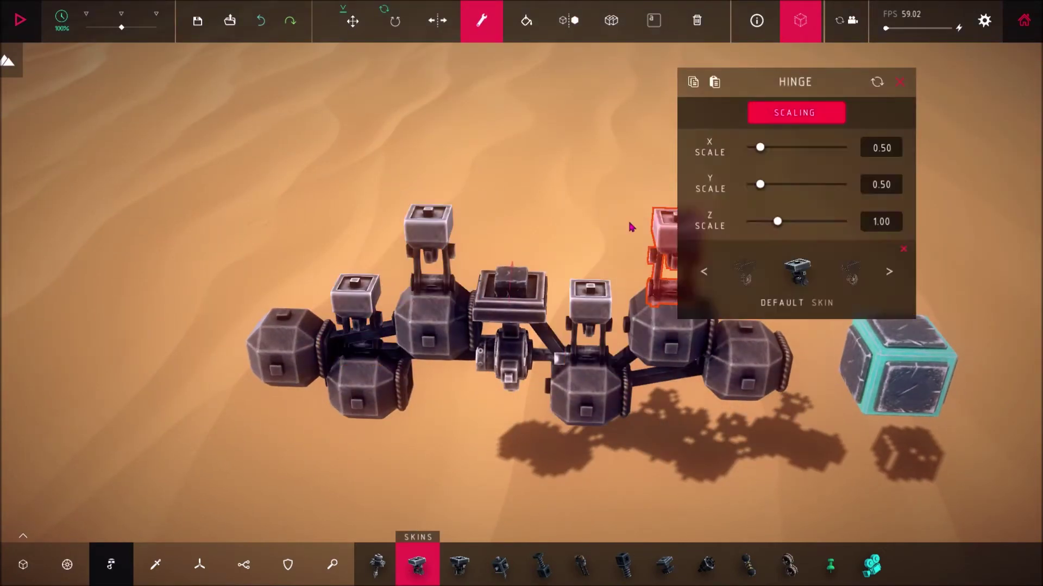
Step: Lower the four scaled hinges so their bases sink into the ballast blocks
{"action": "left_click", "coordinate": [353, 21]}
{"action": "left_click_drag", "start_coordinate": [510, 231], "coordinate": [509, 271]}
{"action": "left_click", "coordinate": [436, 153]}
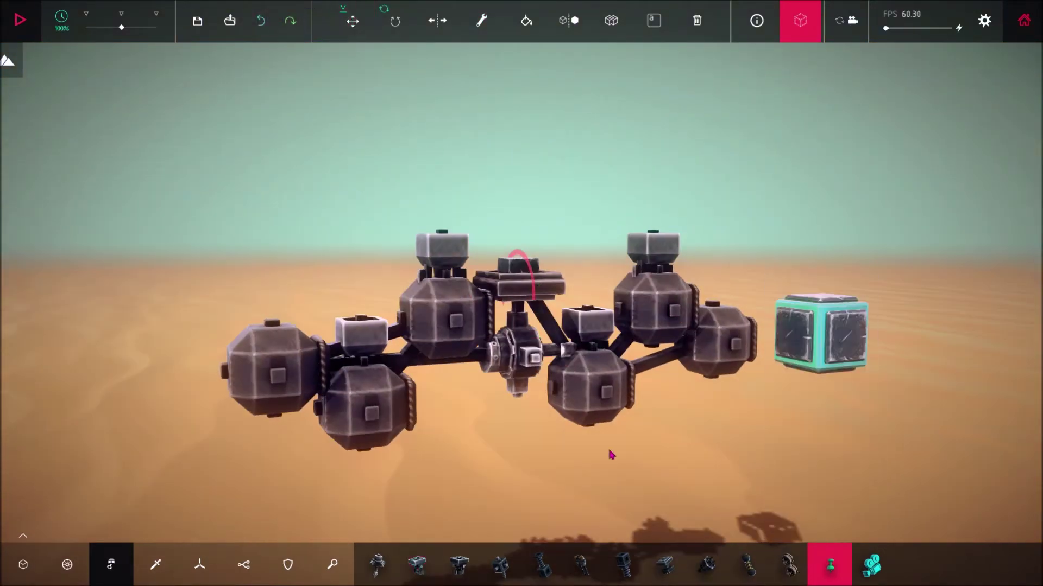
Step: Pin the rightmost ballast block and run the simulation to inspect how the hinges swing
{"action": "key", "text": "space"}
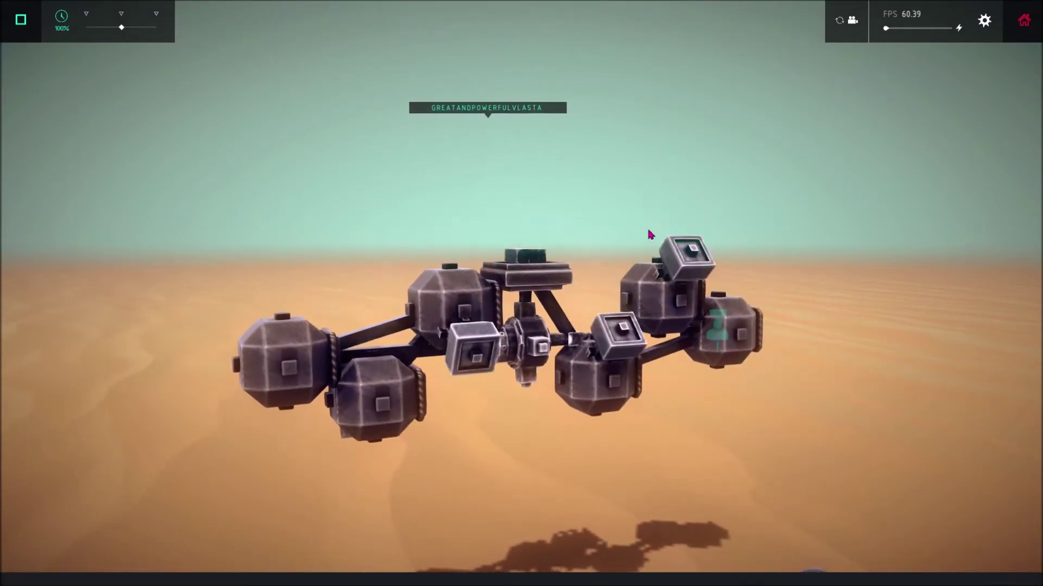
{"action": "left_click_drag", "start_coordinate": [648, 230], "coordinate": [501, 242]}
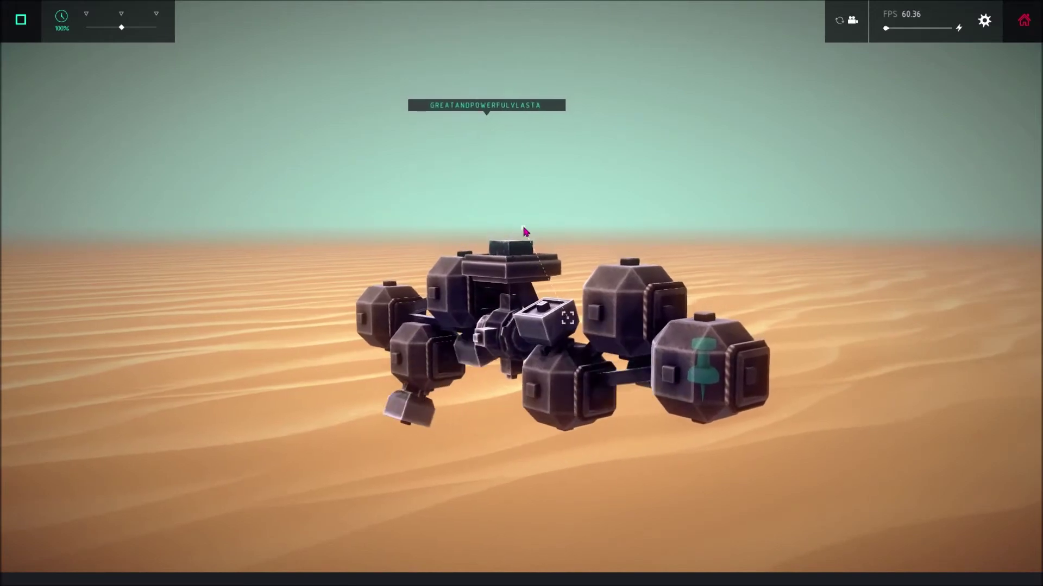
{"action": "key", "text": "space"}
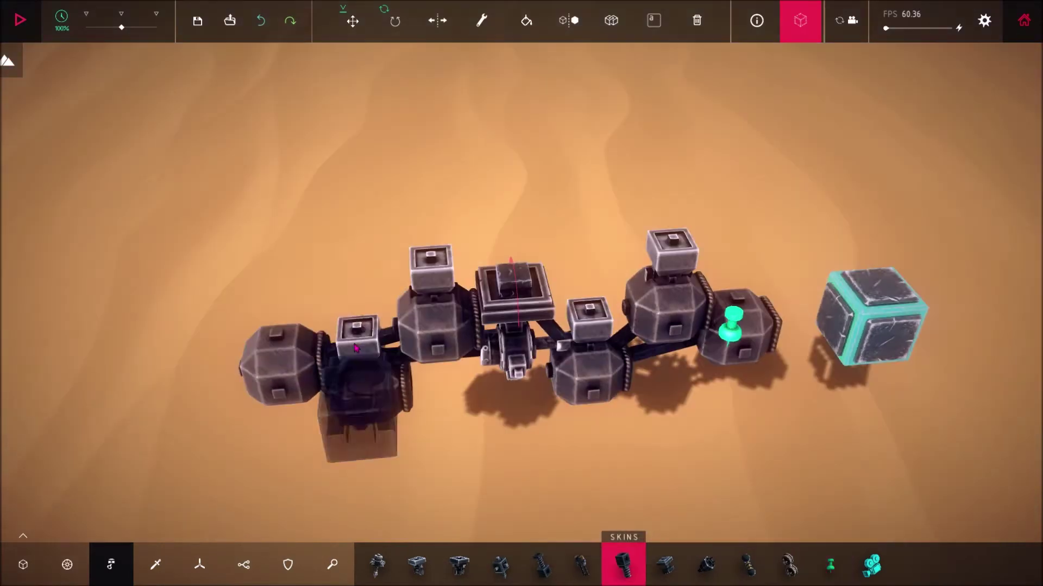
Step: Place a suspension block on top of each of the four small hinges
{"action": "left_click", "coordinate": [356, 347]}
{"action": "left_click", "coordinate": [432, 274]}
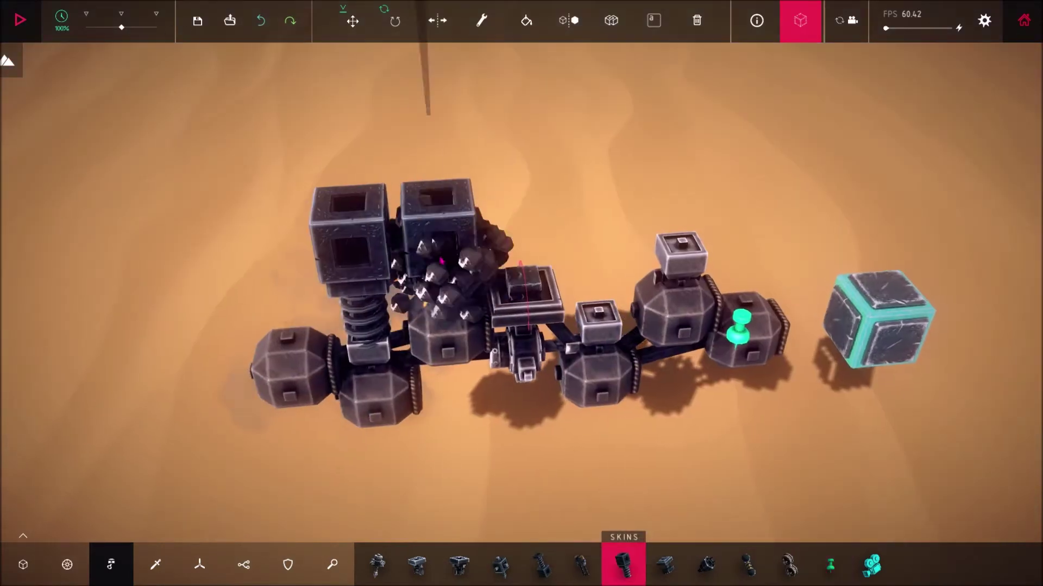
{"action": "left_click", "coordinate": [589, 324]}
{"action": "left_click", "coordinate": [672, 255]}
Step: Place a hinge on top of each of the four suspension blocks
{"action": "left_click_drag", "start_coordinate": [673, 255], "coordinate": [665, 222]}
{"action": "left_click", "coordinate": [417, 565]}
{"action": "left_click", "coordinate": [356, 201]}
{"action": "left_click", "coordinate": [446, 197]}
{"action": "left_click", "coordinate": [605, 198]}
{"action": "left_click", "coordinate": [686, 197]}
Step: Apply the copied 0.50 scaling to the four upper hinges and lower them into the suspension blocks
{"action": "left_click", "coordinate": [481, 21]}
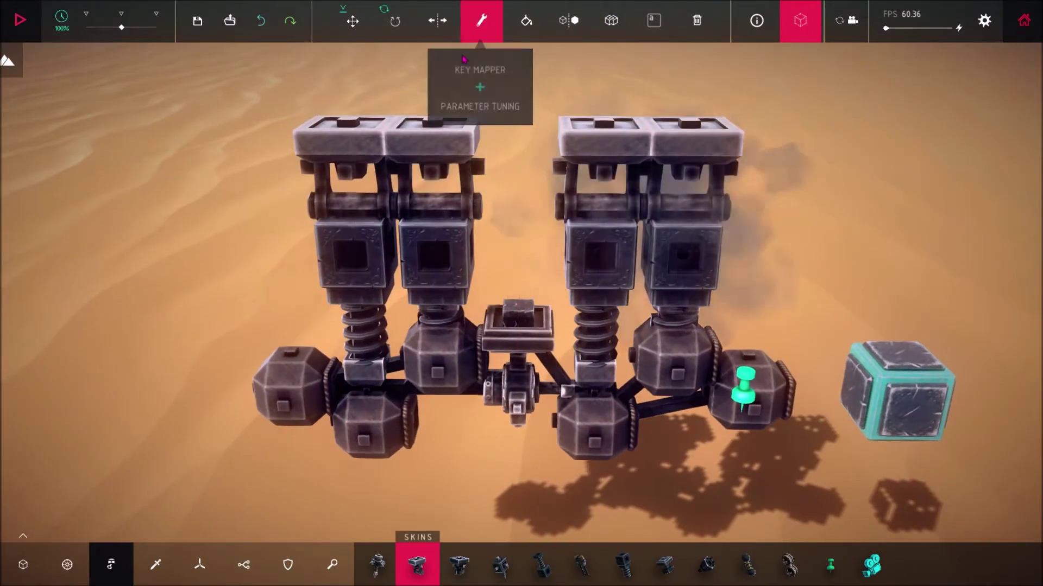
{"action": "left_click", "coordinate": [685, 128]}
{"action": "key", "text": "ctrl+v"}
{"action": "left_click", "coordinate": [352, 21]}
{"action": "left_click_drag", "start_coordinate": [272, 73], "coordinate": [881, 213]}
{"action": "left_click_drag", "start_coordinate": [516, 110], "coordinate": [515, 151]}
{"action": "left_click", "coordinate": [282, 319]}
{"action": "left_click_drag", "start_coordinate": [282, 319], "coordinate": [311, 315]}
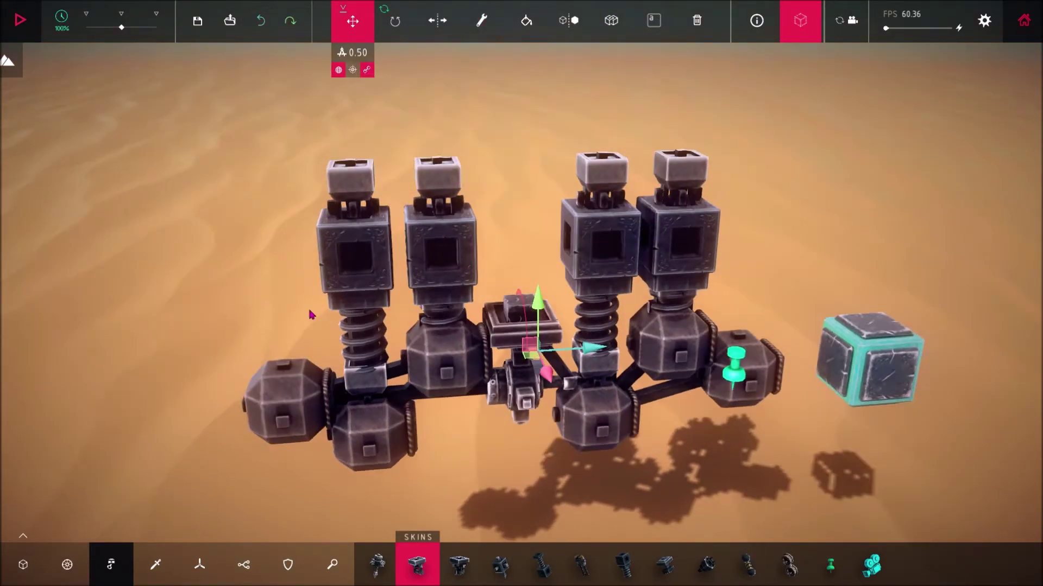
Step: Place a hinge on each of the two outermost ballast blocks and paste the 0.50 X and Y scaling onto both
{"action": "left_click", "coordinate": [328, 321]}
{"action": "left_click", "coordinate": [756, 384]}
{"action": "left_click", "coordinate": [482, 20]}
{"action": "left_click", "coordinate": [288, 287]}
{"action": "key", "text": "ctrl+v"}
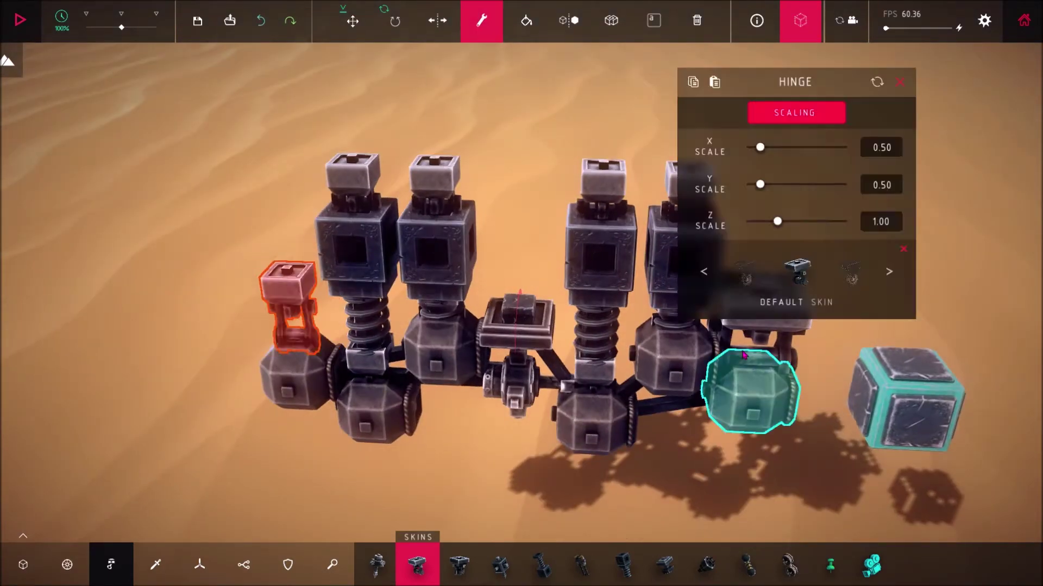
{"action": "left_click", "coordinate": [761, 338]}
{"action": "key", "text": "ctrl+v"}
Step: Select the two outer hinges together and lower them into their ballast blocks
{"action": "left_click", "coordinate": [352, 23]}
{"action": "left_click", "coordinate": [288, 286], "text": "shift"}
{"action": "left_click_drag", "start_coordinate": [326, 260], "coordinate": [331, 217]}
{"action": "left_click_drag", "start_coordinate": [519, 271], "coordinate": [519, 304]}
{"action": "left_click", "coordinate": [142, 480]}
Step: Link the tops of the six small hinges with a chain of braces running from the left outer ballast to the right one
{"action": "left_click", "coordinate": [23, 564]}
{"action": "left_click", "coordinate": [582, 564]}
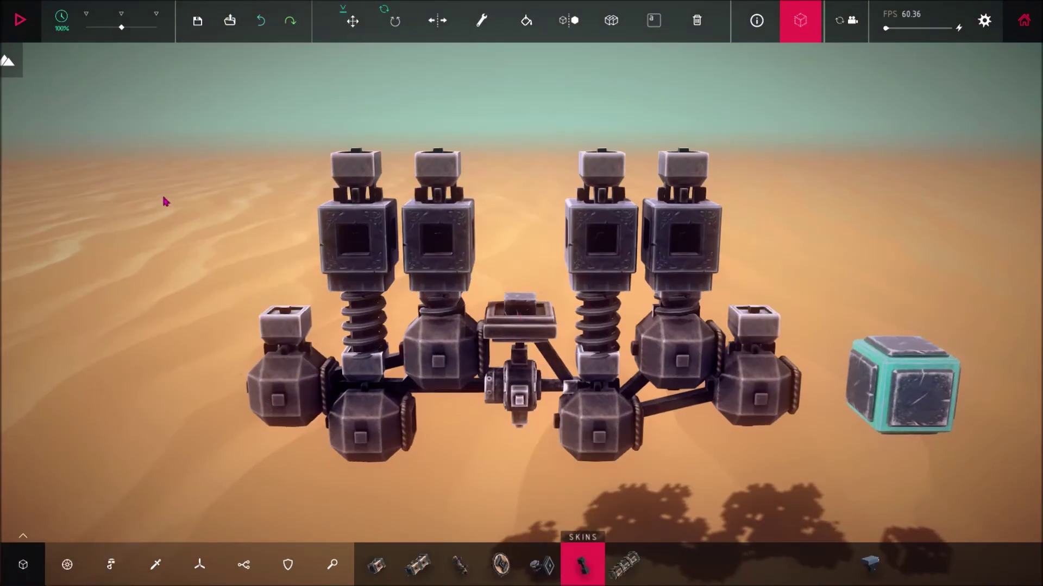
{"action": "left_click_drag", "start_coordinate": [165, 203], "coordinate": [234, 249]}
{"action": "left_click_drag", "start_coordinate": [283, 350], "coordinate": [350, 185]}
{"action": "left_click_drag", "start_coordinate": [350, 186], "coordinate": [618, 162]}
{"action": "left_click_drag", "start_coordinate": [618, 162], "coordinate": [652, 162]}
{"action": "left_click_drag", "start_coordinate": [706, 198], "coordinate": [769, 361]}
{"action": "left_click_drag", "start_coordinate": [826, 296], "coordinate": [851, 243]}
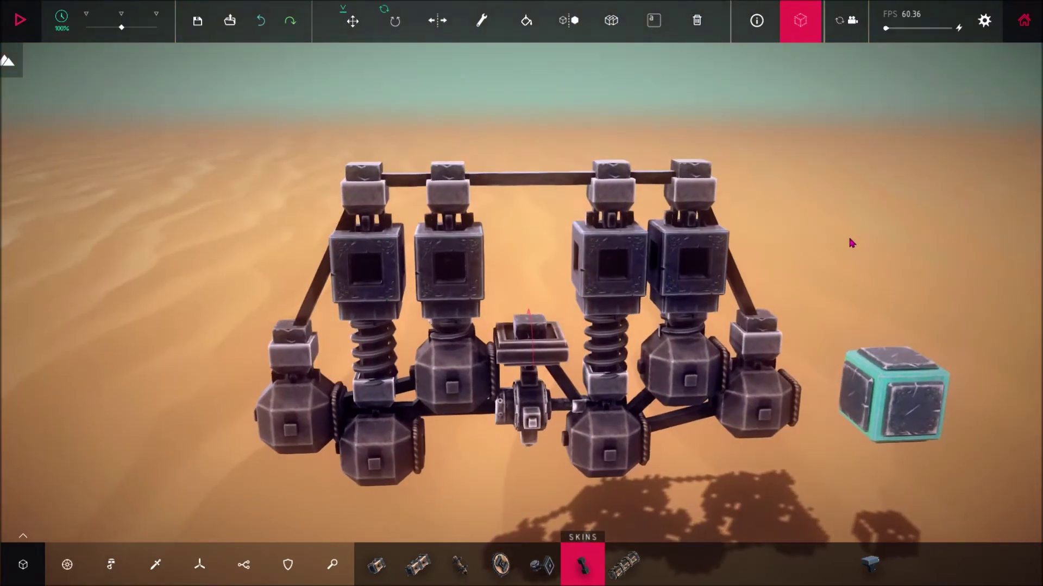
Step: Pin the rightmost suspension block and test the machine in simulation, viewing it from both ends
{"action": "left_click", "coordinate": [122, 567]}
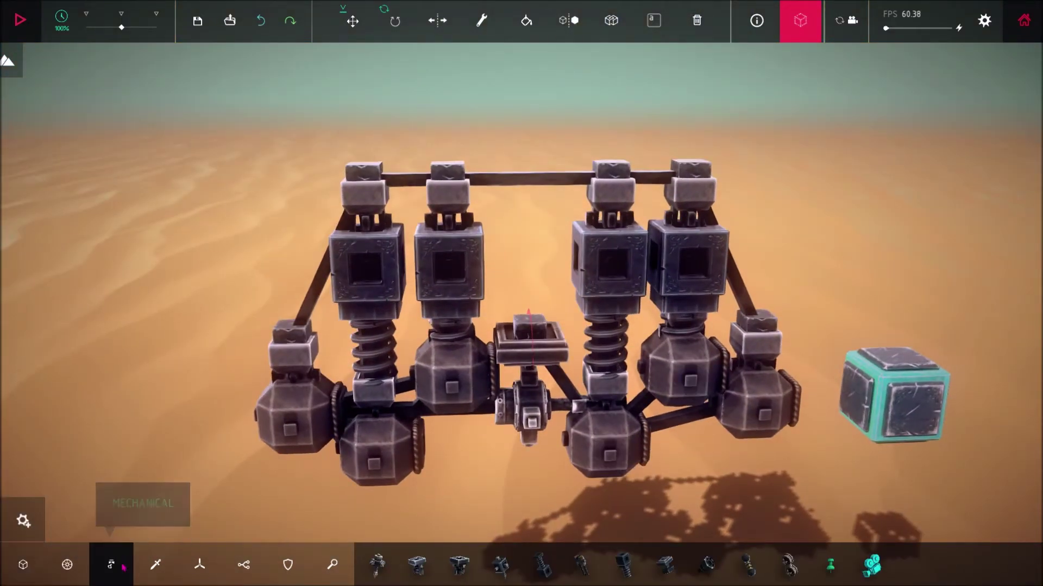
{"action": "left_click", "coordinate": [830, 564]}
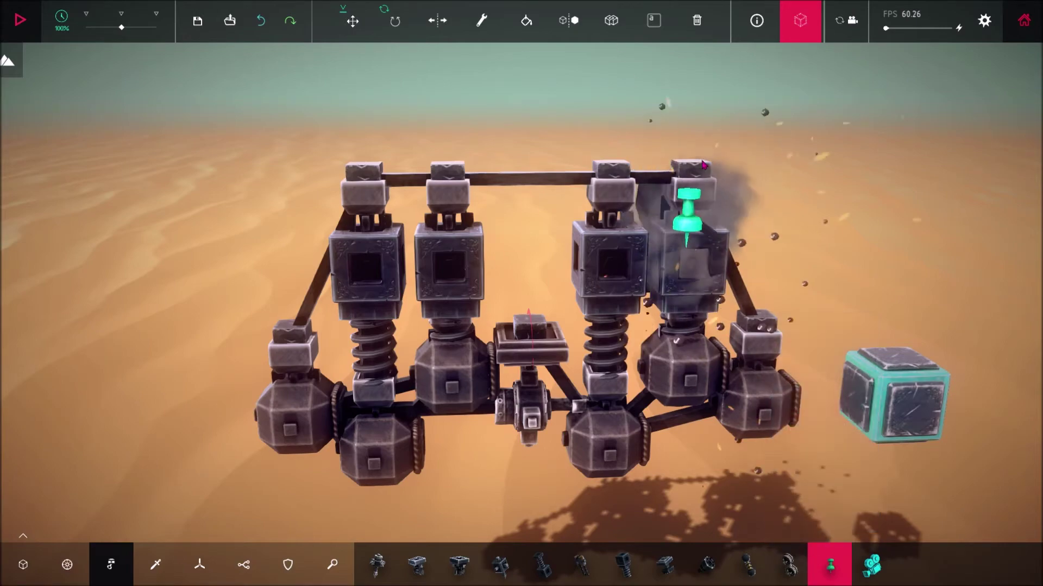
{"action": "key", "text": "space"}
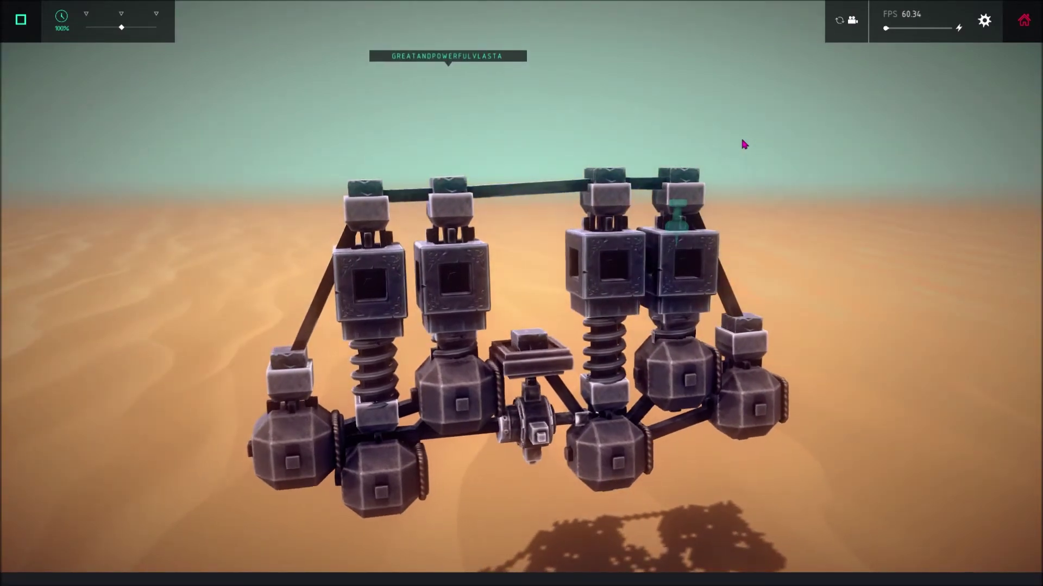
{"action": "left_click_drag", "start_coordinate": [682, 191], "coordinate": [777, 112]}
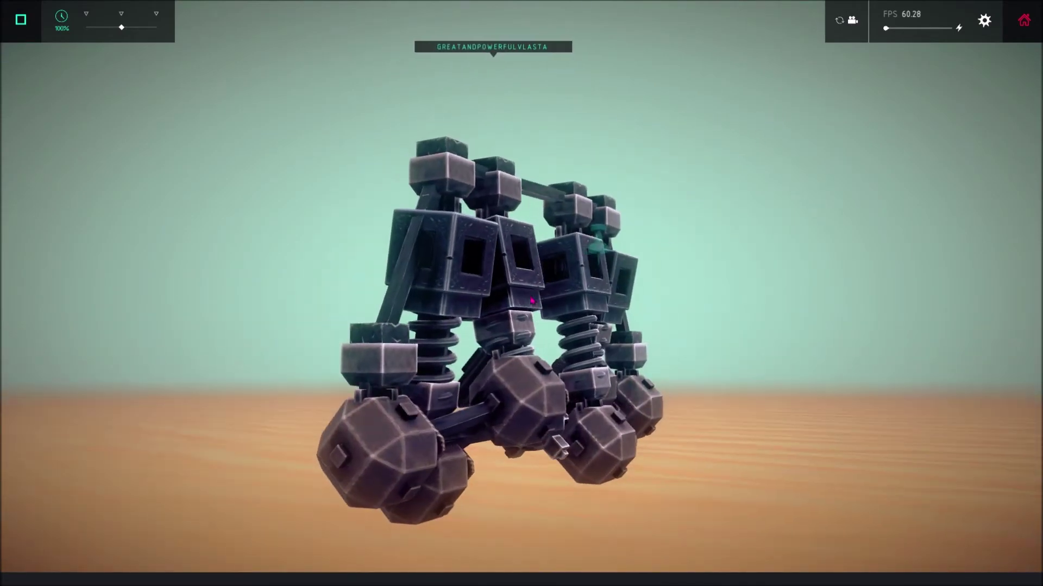
{"action": "left_click_drag", "start_coordinate": [532, 301], "coordinate": [487, 328]}
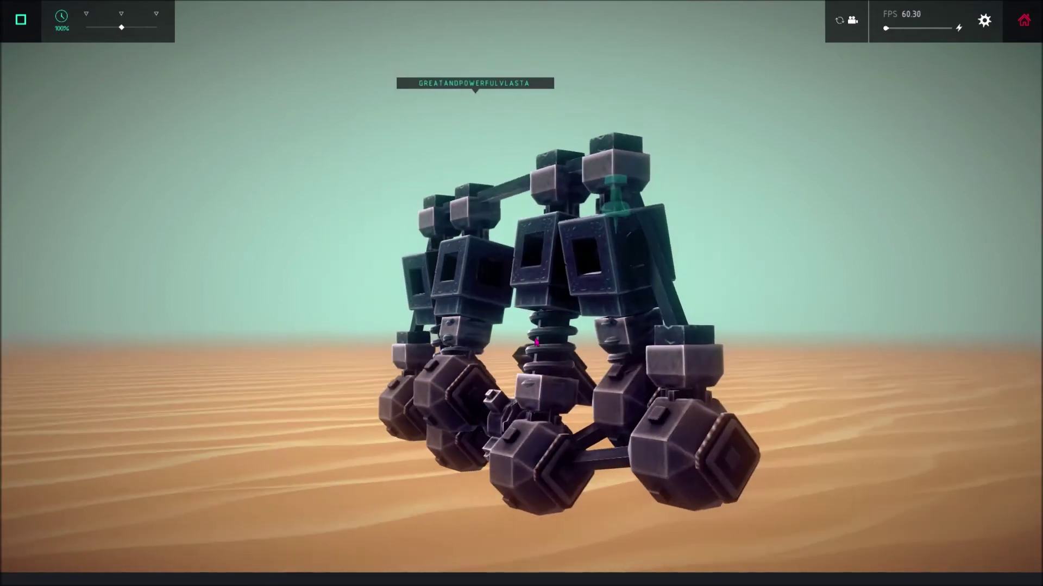
{"action": "key", "text": "space"}
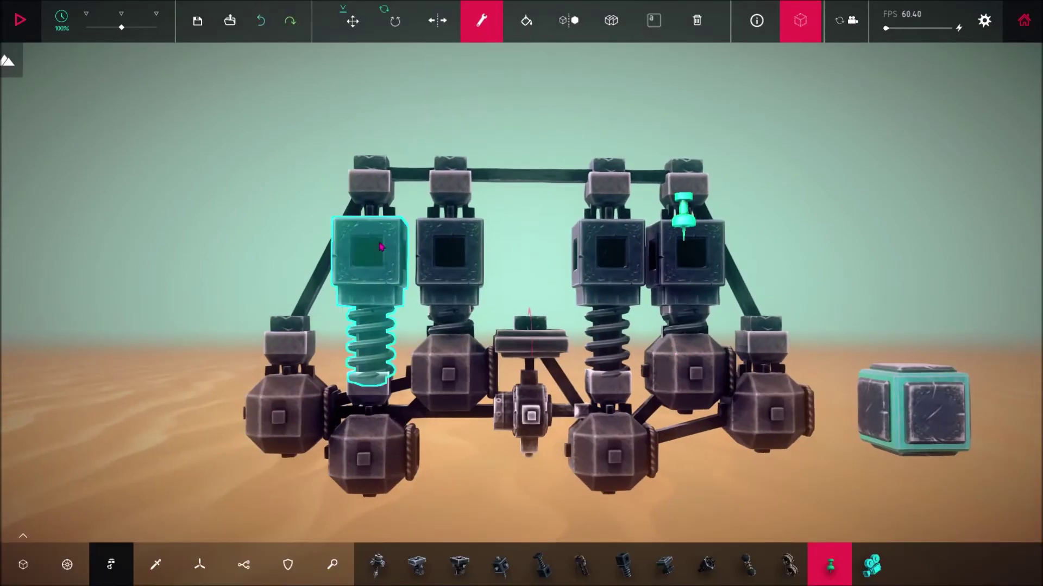
Step: Bind the Contract control of the pistons above the ballast blocks to numpad 2
{"action": "left_click", "coordinate": [381, 247]}
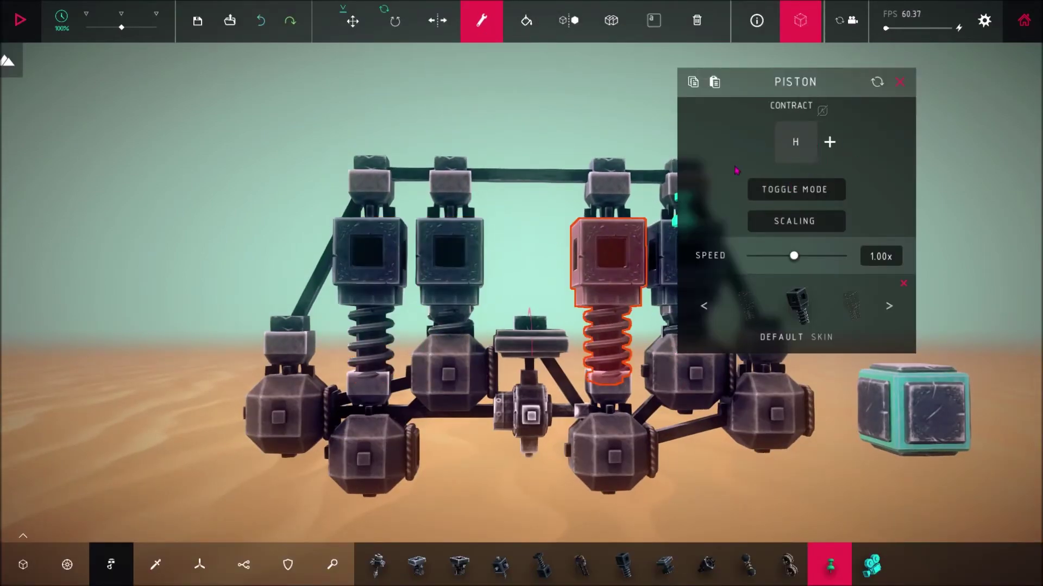
{"action": "key", "text": "KP_2"}
{"action": "left_click_drag", "start_coordinate": [662, 150], "coordinate": [540, 145]}
{"action": "left_click", "coordinate": [480, 217]}
{"action": "key", "text": "KP_2"}
{"action": "left_click_drag", "start_coordinate": [651, 180], "coordinate": [485, 252]}
{"action": "left_click", "coordinate": [900, 86]}
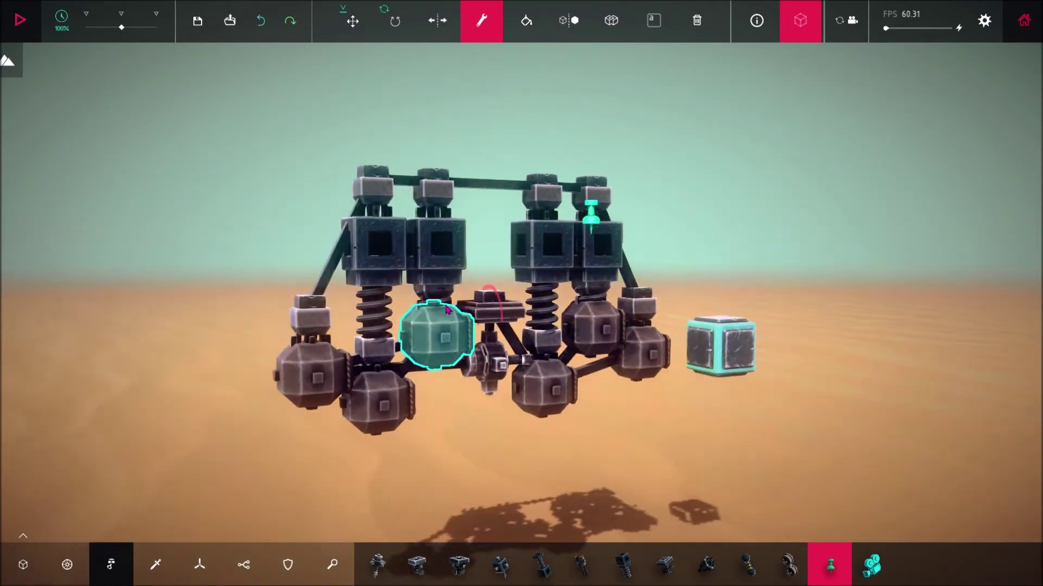
Step: Test the piston movement in simulation and view the machine from the front
{"action": "key", "text": "space"}
{"action": "left_click_drag", "start_coordinate": [213, 333], "coordinate": [172, 351]}
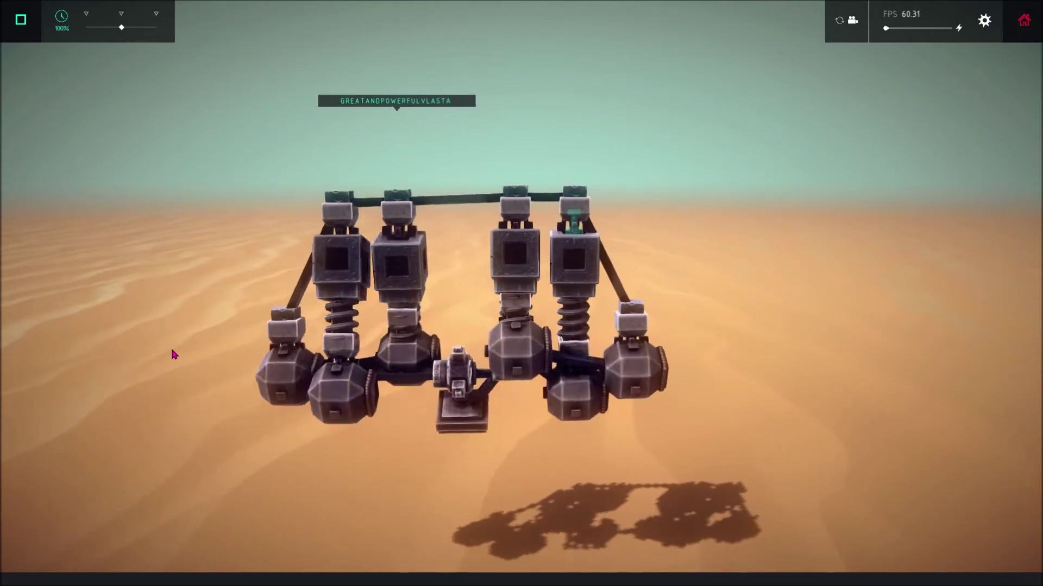
{"action": "key", "text": "space"}
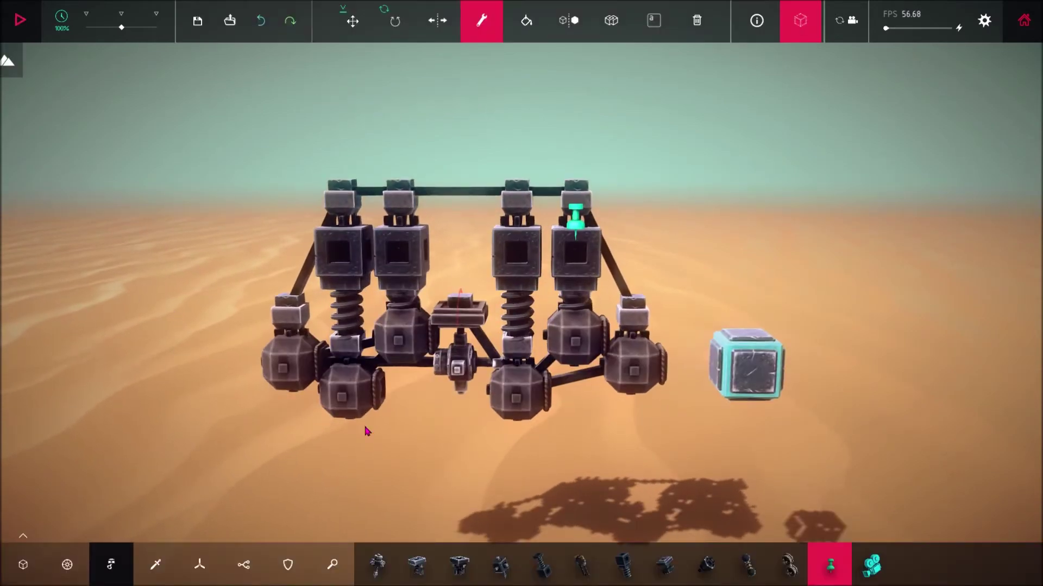
Step: Connect the small hinges on the two outermost ballast blocks with one long brace
{"action": "left_click", "coordinate": [23, 565]}
{"action": "left_click", "coordinate": [582, 565]}
{"action": "left_click_drag", "start_coordinate": [348, 272], "coordinate": [304, 309]}
{"action": "left_click_drag", "start_coordinate": [293, 312], "coordinate": [635, 317]}
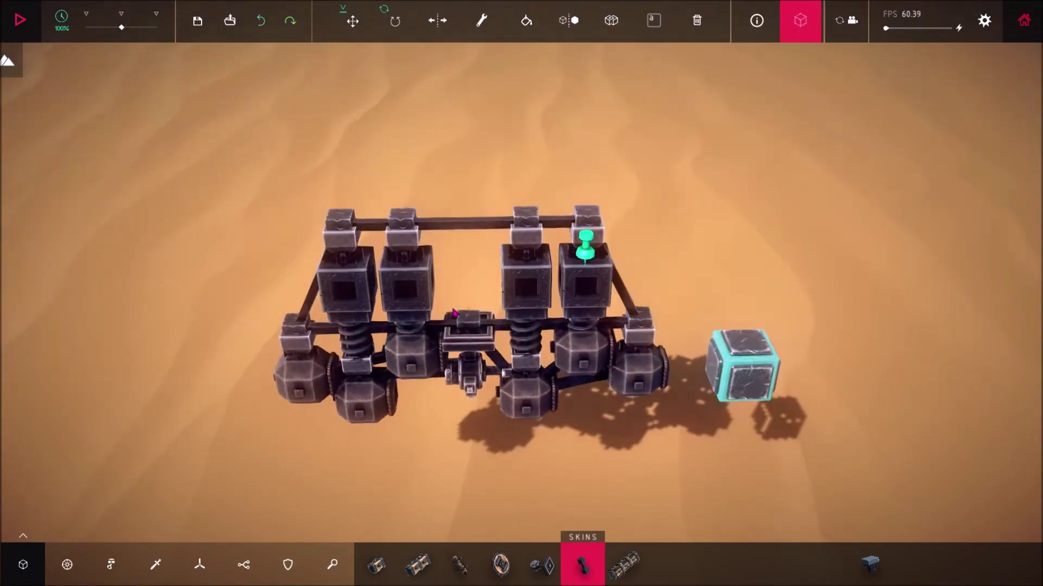
Step: Add a ballast block on each side of the machine and move them outward, clear of the row of blocks
{"action": "left_click", "coordinate": [199, 565]}
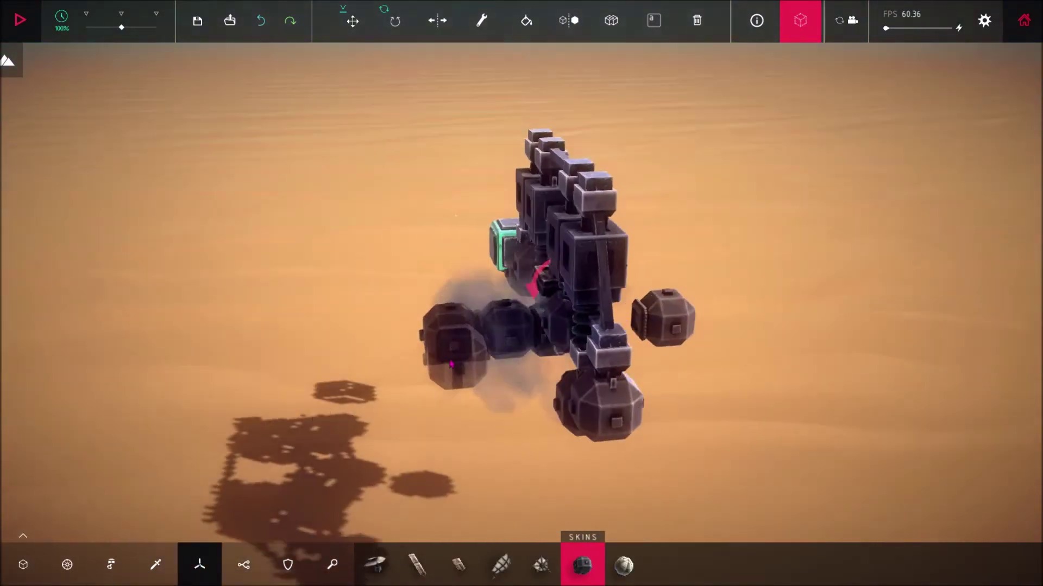
{"action": "left_click", "coordinate": [353, 21]}
{"action": "left_click", "coordinate": [574, 354]}
{"action": "left_click_drag", "start_coordinate": [575, 354], "coordinate": [604, 331]}
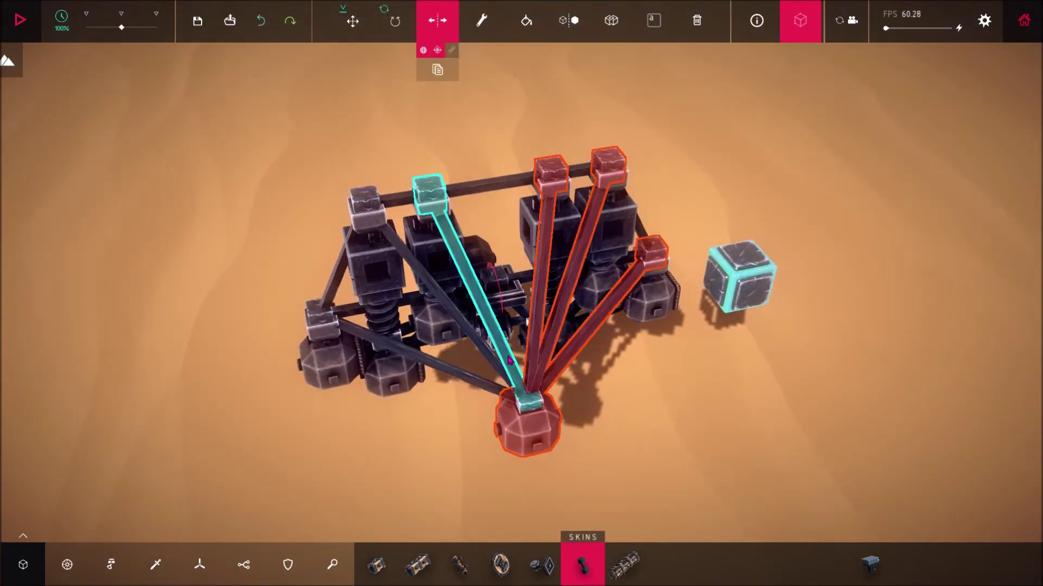
Step: Select the front ballast block with its fan of braces and mirror a copy onto the opposite side
{"action": "left_click", "coordinate": [479, 302], "text": "shift"}
{"action": "left_click", "coordinate": [559, 425], "text": "shift"}
{"action": "left_click", "coordinate": [475, 328], "text": "shift"}
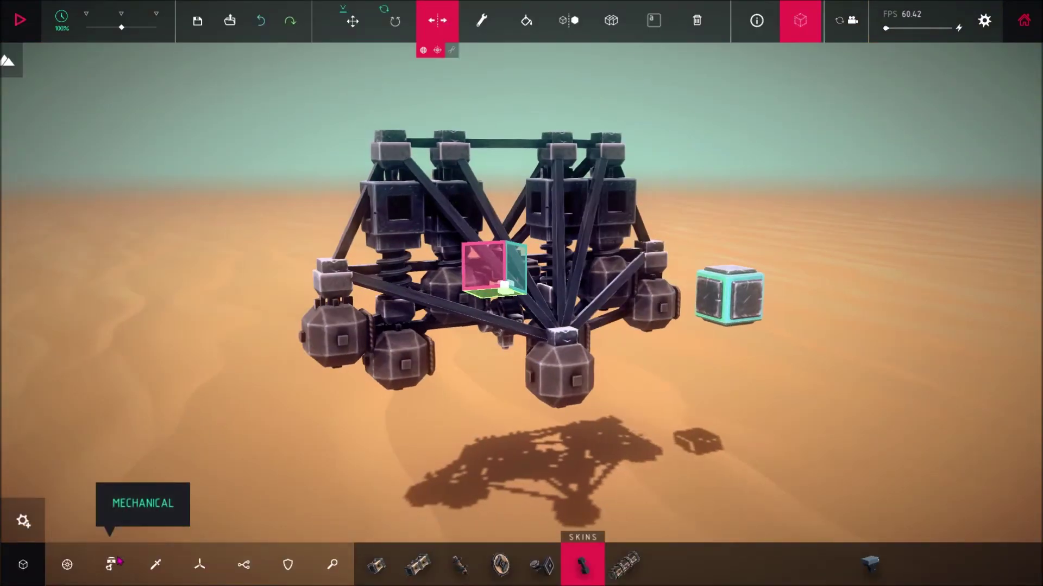
Step: Pin the two side ballast blocks and test the braced machine in simulation
{"action": "left_click", "coordinate": [114, 564]}
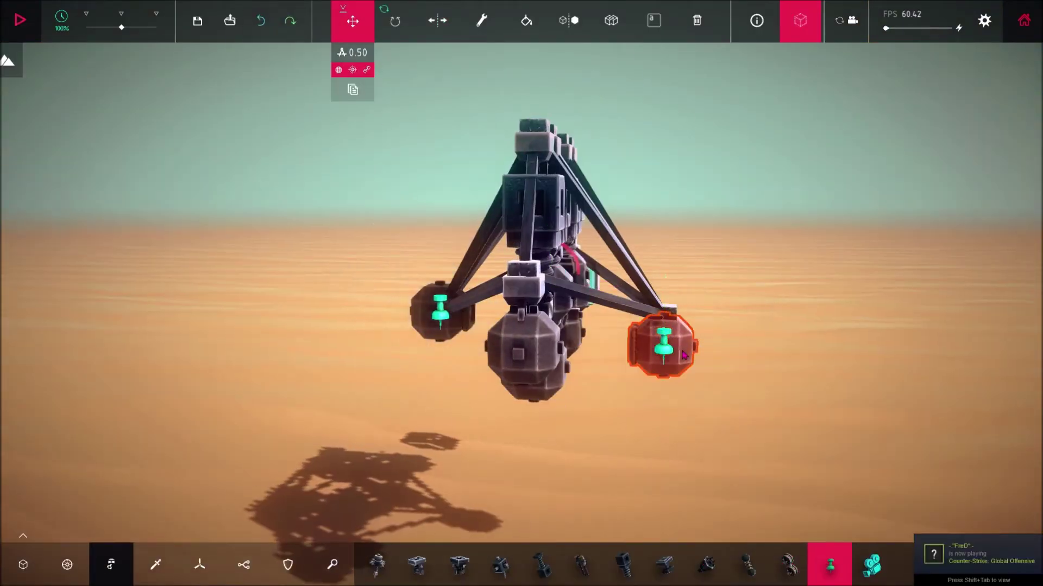
{"action": "key", "text": "space"}
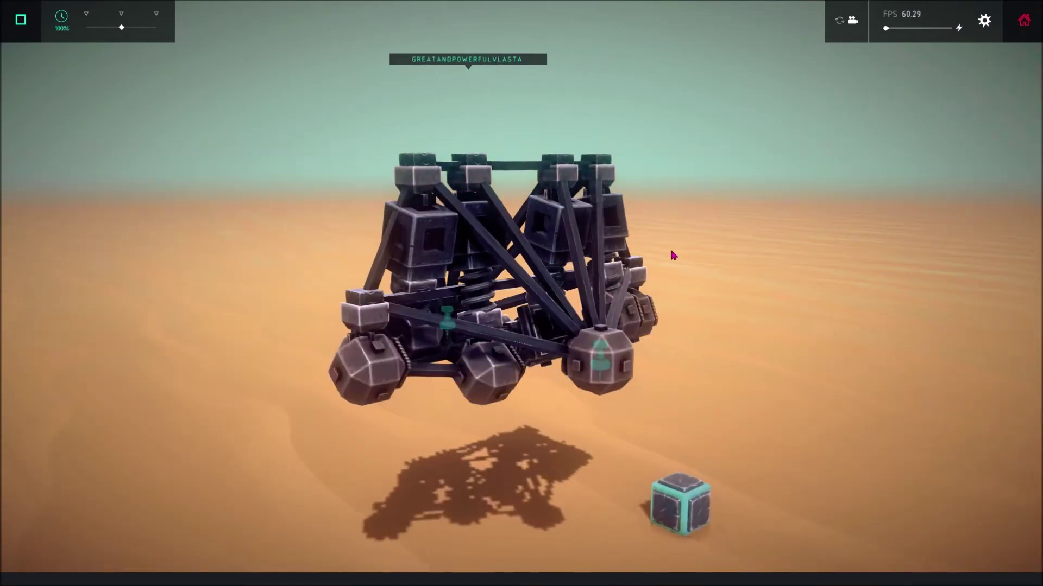
{"action": "key", "text": "space"}
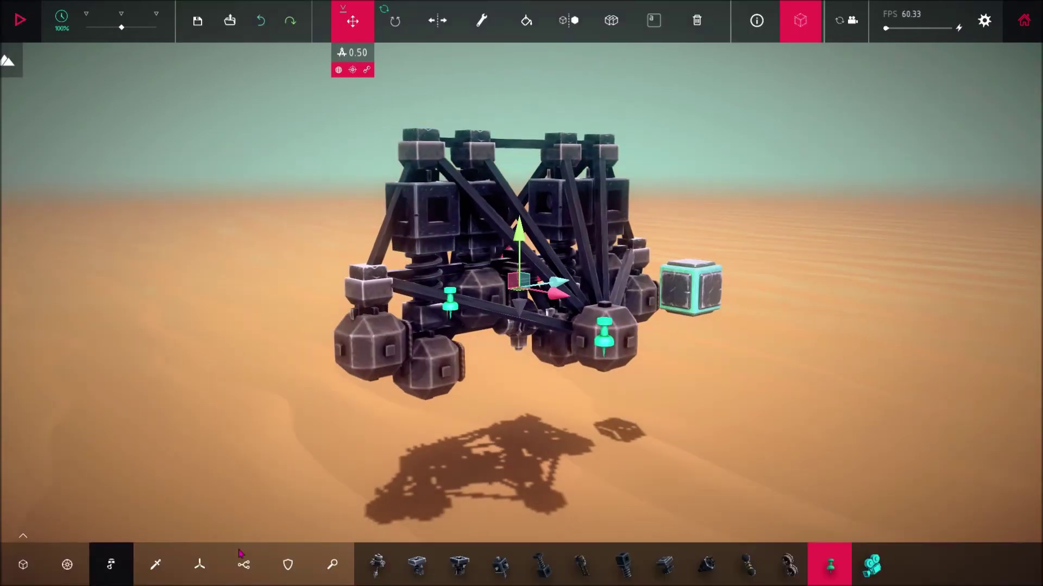
Step: Attach an anglometer to the left outer ballast block, shift it sideways and place a duplicate beside it
{"action": "left_click", "coordinate": [243, 564]}
{"action": "left_click_drag", "start_coordinate": [324, 463], "coordinate": [428, 351]}
{"action": "left_click", "coordinate": [429, 374]}
{"action": "left_click", "coordinate": [353, 21]}
{"action": "left_click", "coordinate": [409, 360]}
{"action": "left_click_drag", "start_coordinate": [562, 348], "coordinate": [534, 352]}
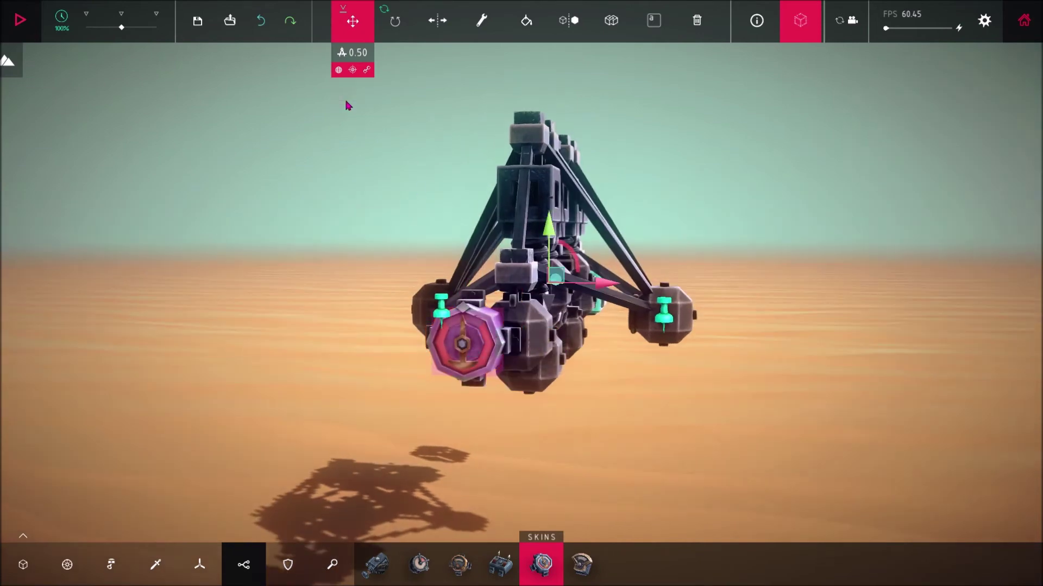
{"action": "left_click", "coordinate": [352, 90]}
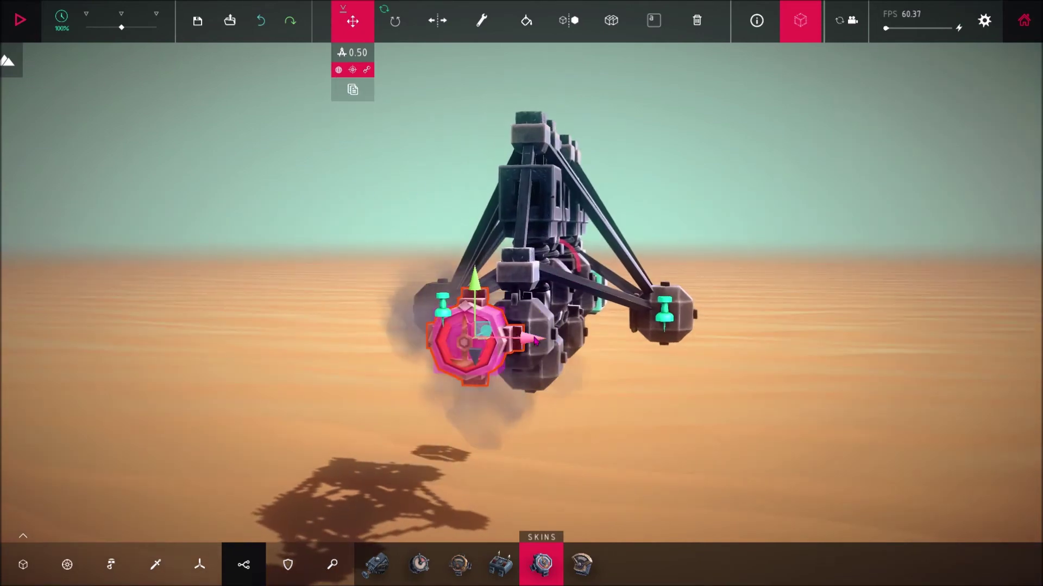
Step: Set the second anglometer to emulate numpad 2 between -90° and 90°, and test the machine in simulation
{"action": "left_click", "coordinate": [482, 20]}
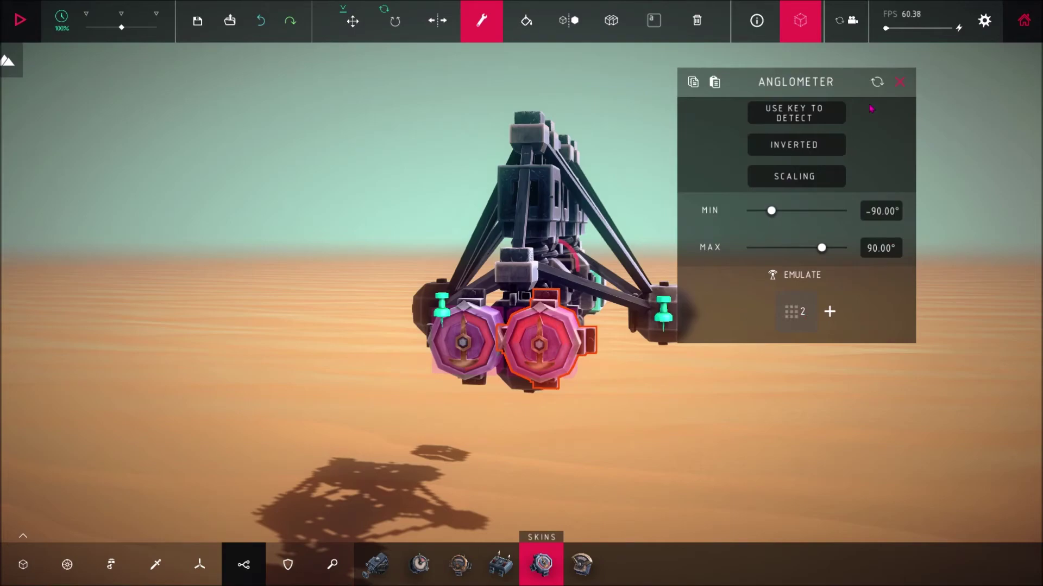
{"action": "left_click", "coordinate": [899, 84]}
{"action": "key", "text": "space"}
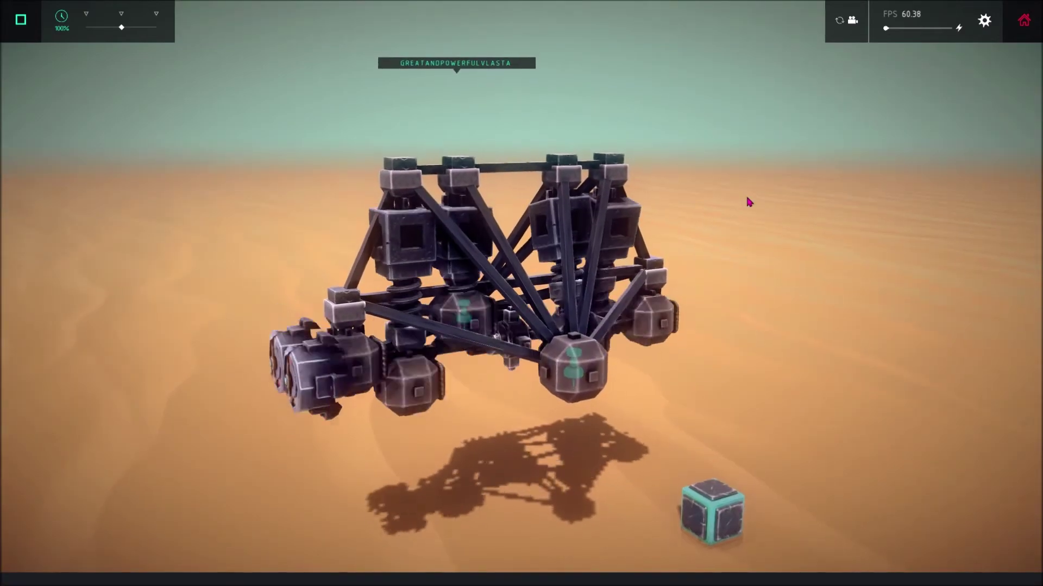
{"action": "left_click_drag", "start_coordinate": [748, 198], "coordinate": [15, 189]}
{"action": "left_click_drag", "start_coordinate": [211, 243], "coordinate": [245, 215]}
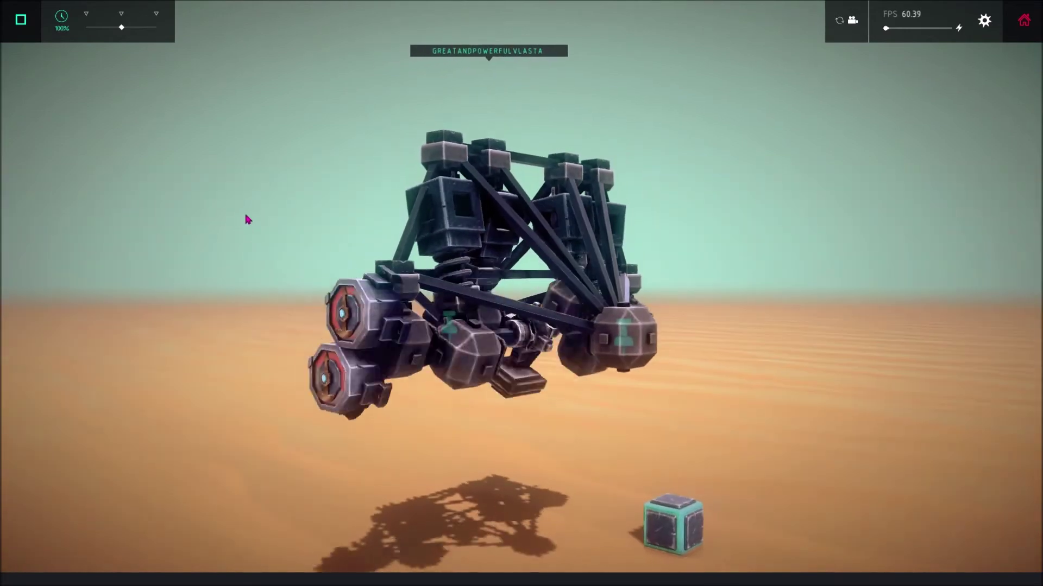
{"action": "key", "text": "space"}
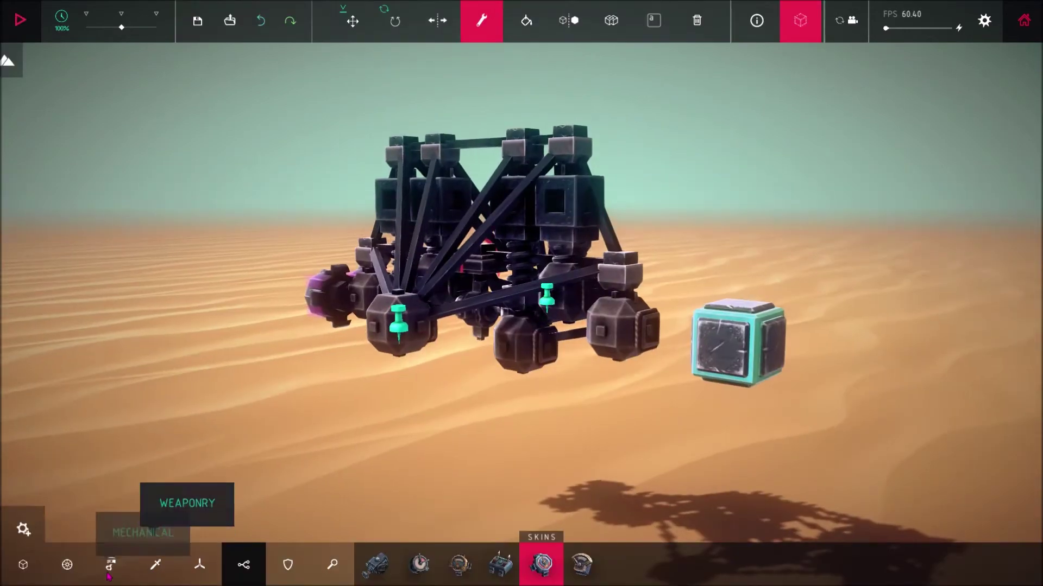
Step: Attach a large unpowered cog to the outer face of the right outer ballast block and enable Freeze on it
{"action": "left_click", "coordinate": [68, 567]}
{"action": "left_click", "coordinate": [747, 566]}
{"action": "left_click", "coordinate": [649, 329]}
{"action": "left_click_drag", "start_coordinate": [649, 329], "coordinate": [650, 360]}
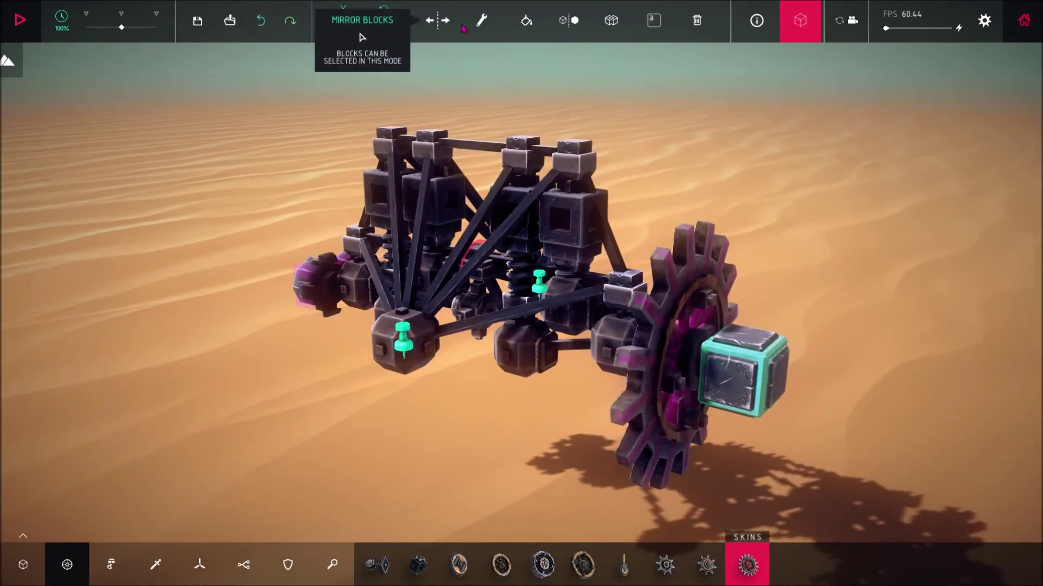
{"action": "left_click", "coordinate": [481, 20]}
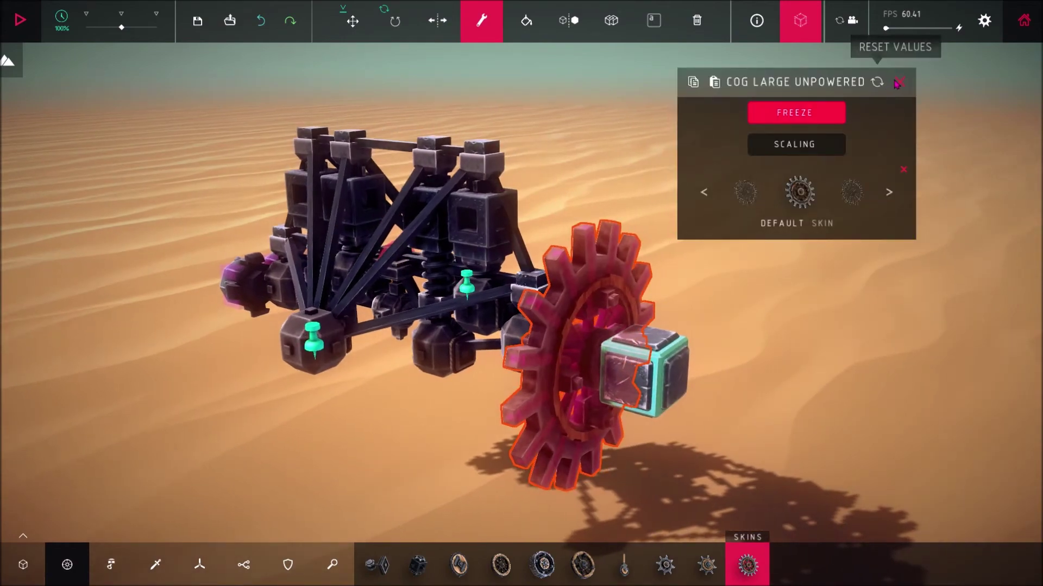
{"action": "left_click", "coordinate": [897, 83]}
Step: Run the simulation to examine how the large cog moves with the mechanism
{"action": "key", "text": "space"}
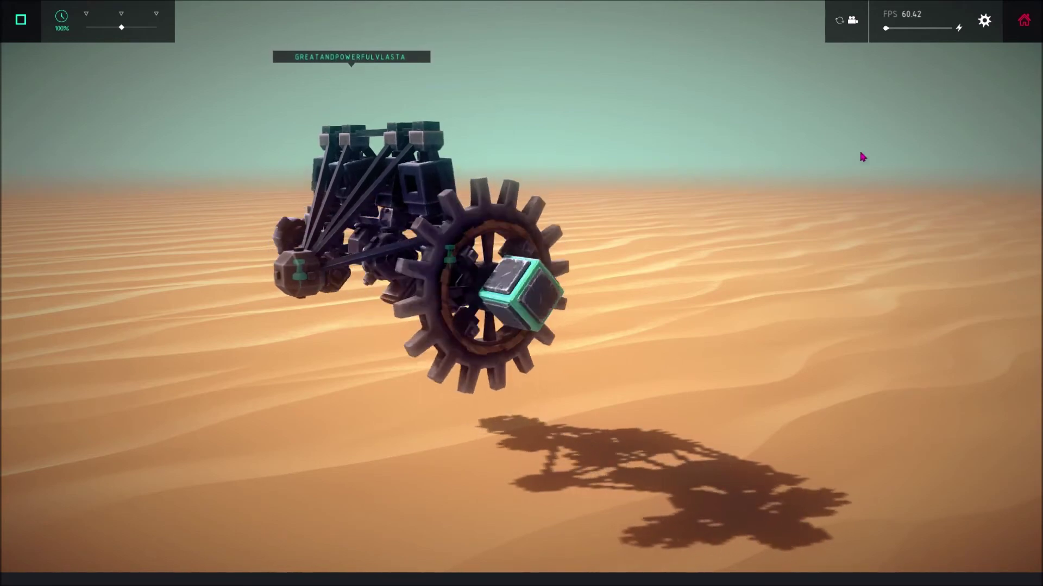
{"action": "left_click_drag", "start_coordinate": [528, 226], "coordinate": [532, 243]}
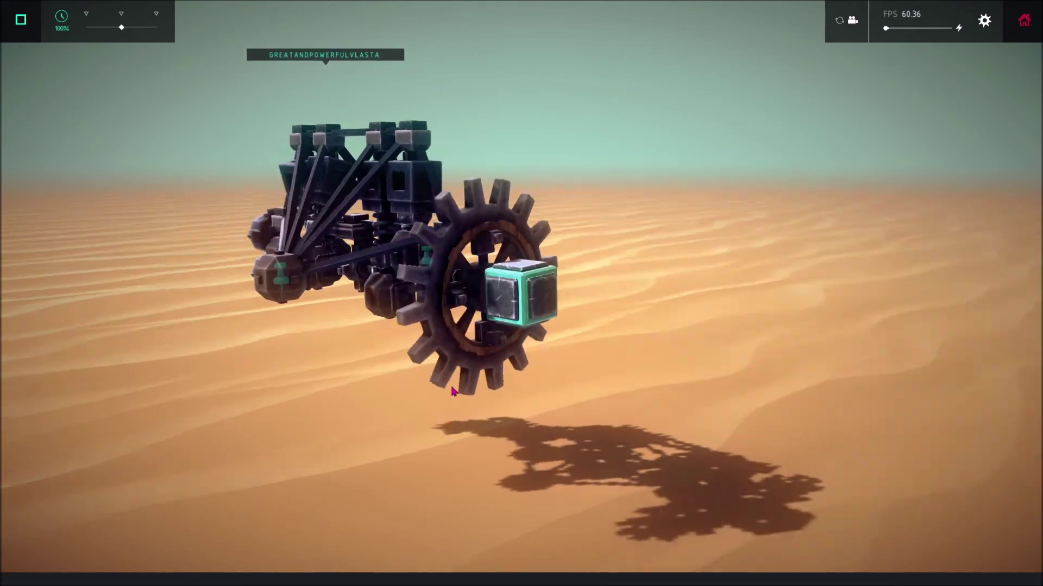
{"action": "key", "text": "space"}
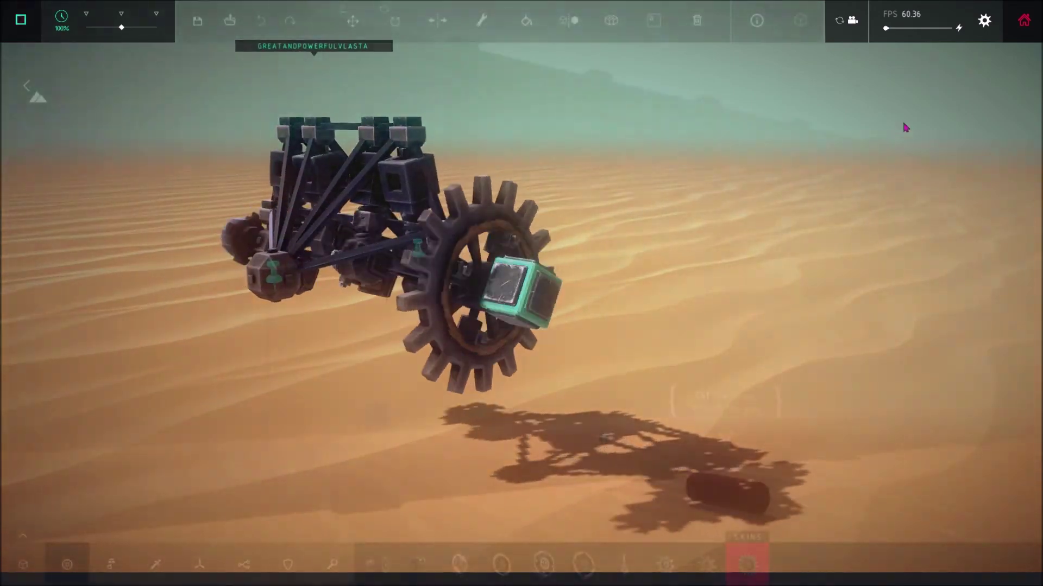